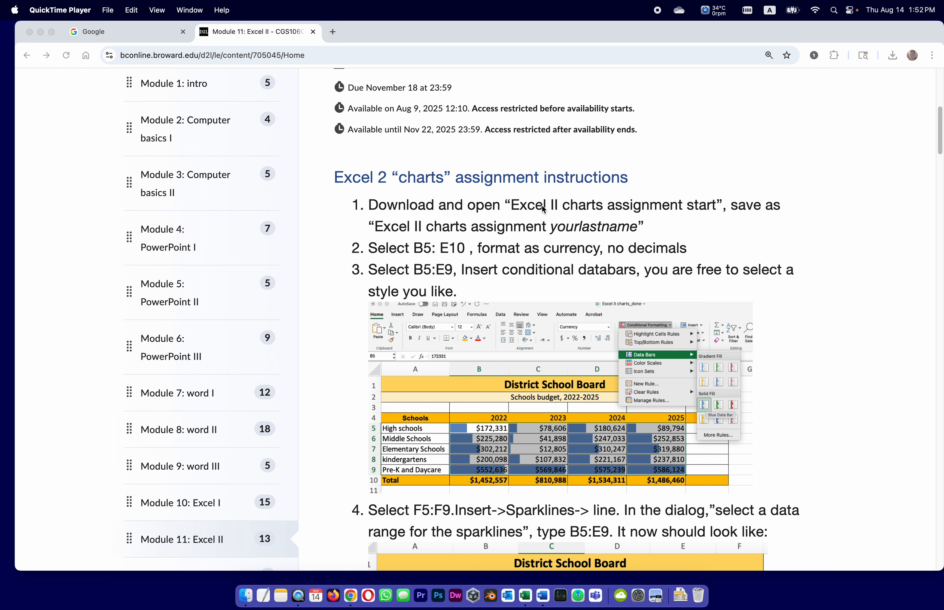
Examine the Excel 2 charts assignment page and compare it with the start workbook open in Excel
{"action": "left_click", "coordinate": [939, 129]}
{"action": "scroll", "coordinate": [940, 126], "scroll_direction": "up", "scroll_amount": 5}
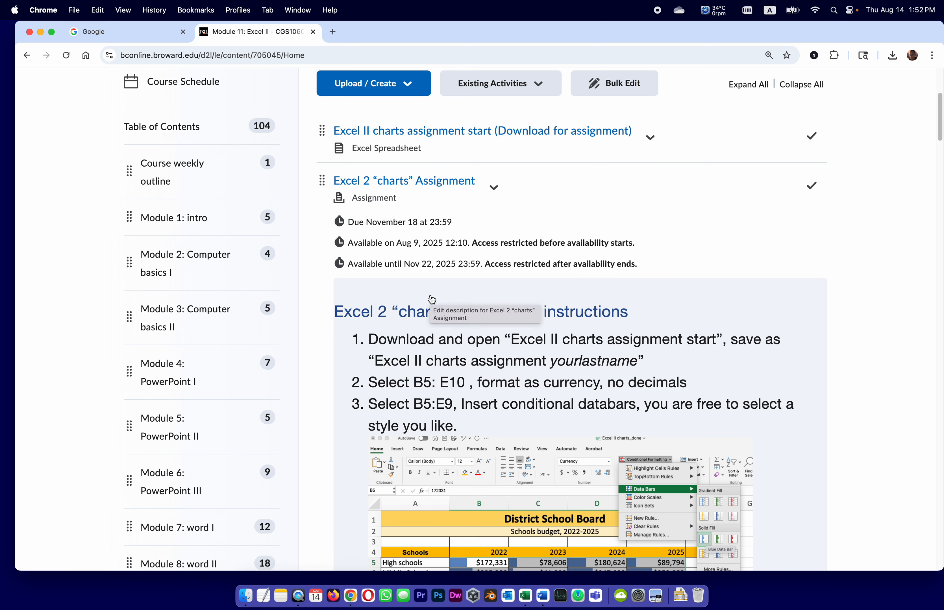
{"action": "left_click", "coordinate": [525, 596]}
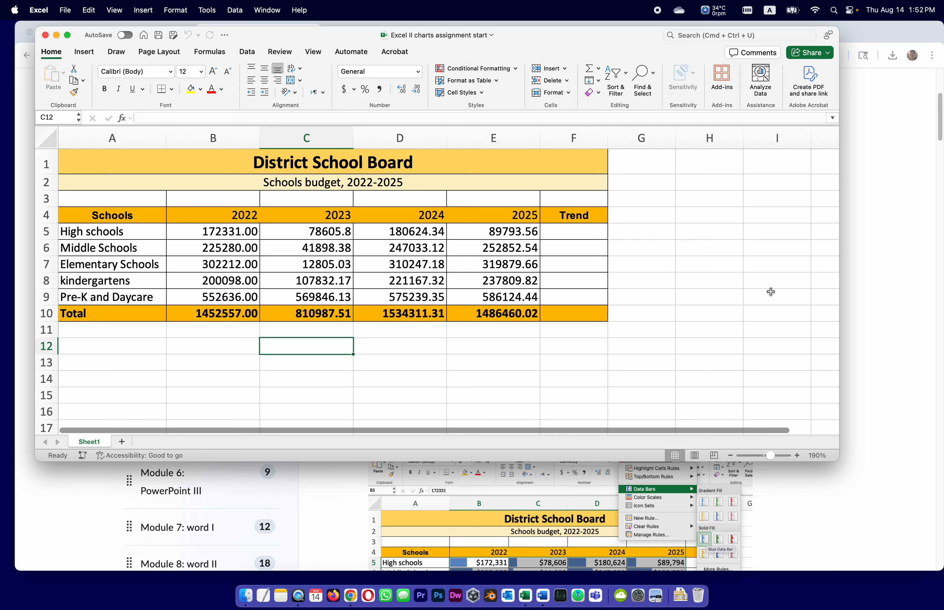
{"action": "left_click", "coordinate": [864, 273]}
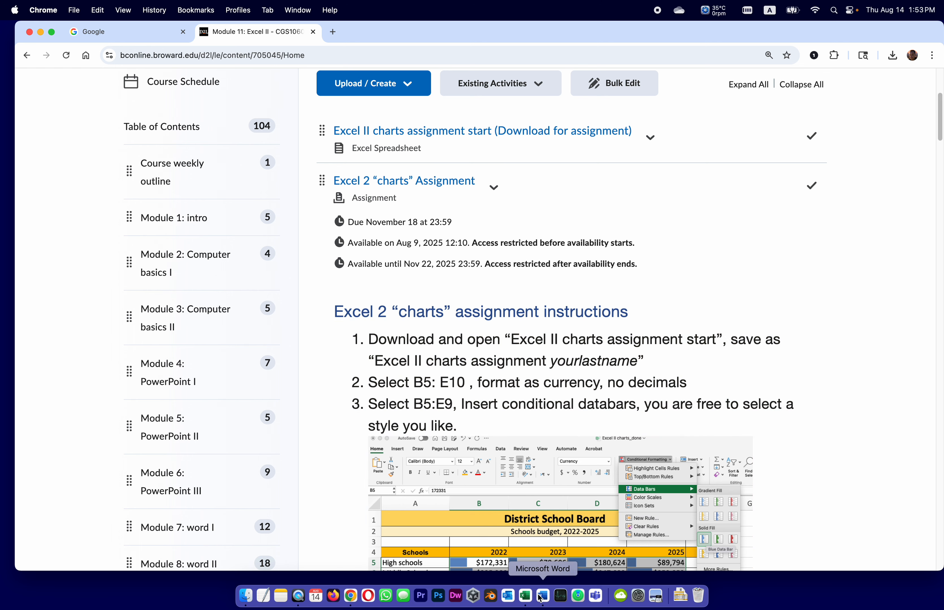
Switch to Excel and save the start workbook as a copy in Downloads, replacing "start" in the file name with the student's last name
{"action": "left_click", "coordinate": [525, 595]}
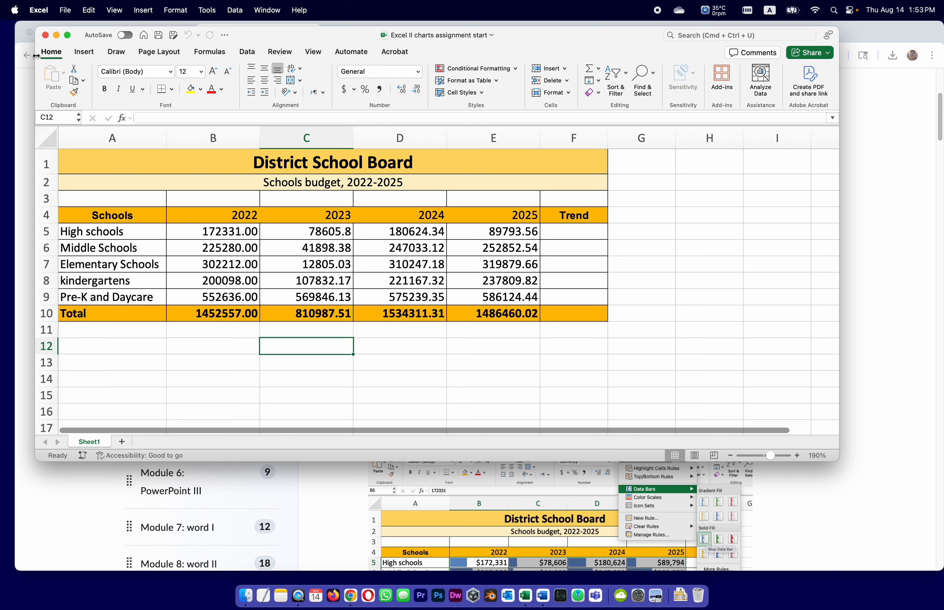
{"action": "left_click", "coordinate": [66, 10]}
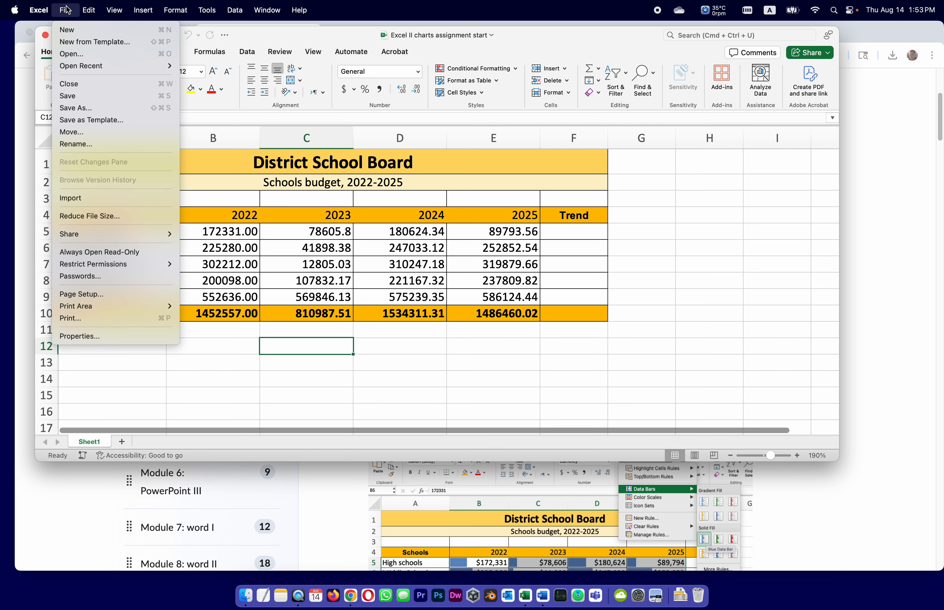
{"action": "left_click", "coordinate": [83, 108]}
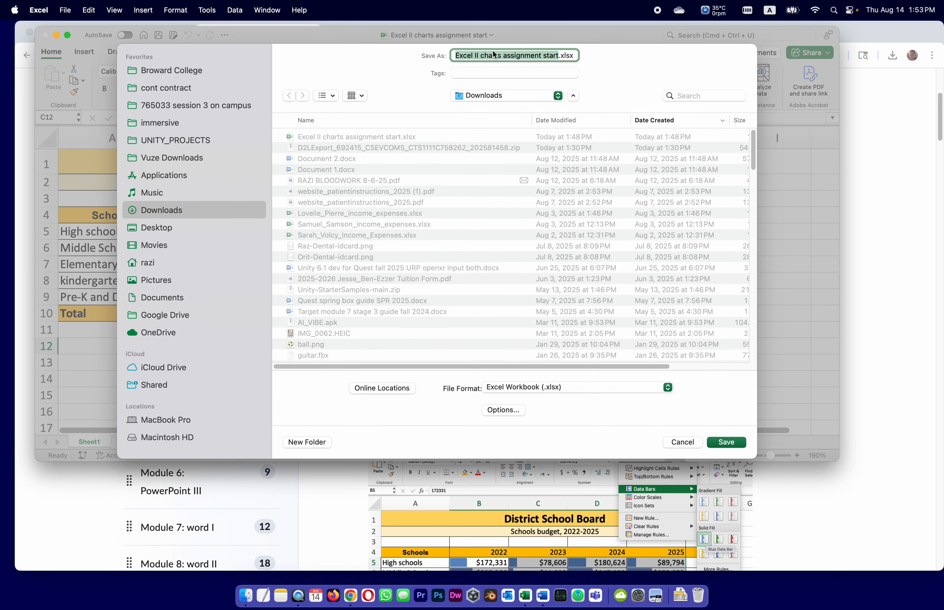
{"action": "left_click", "coordinate": [549, 54]}
{"action": "left_click_drag", "start_coordinate": [559, 56], "coordinate": [545, 56]}
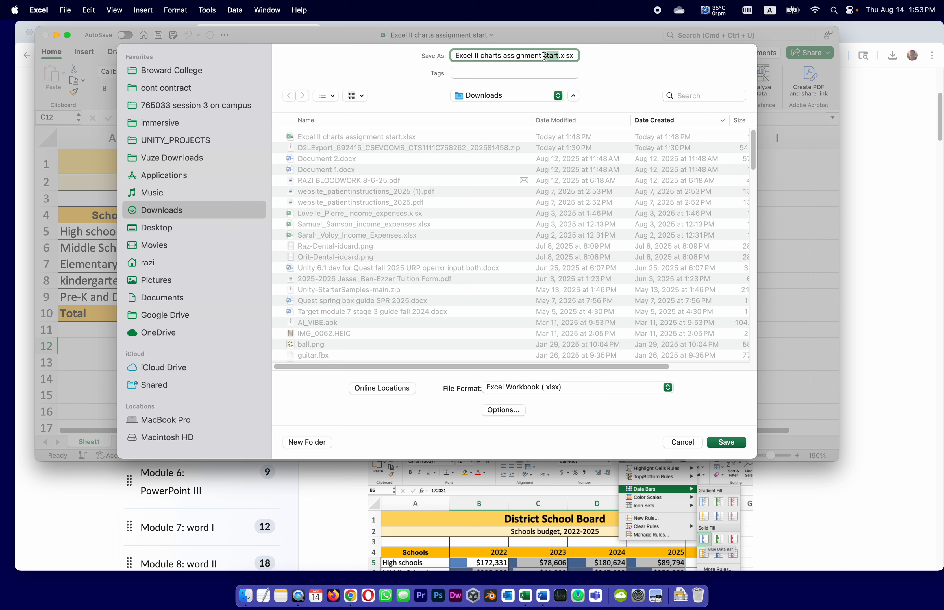
{"action": "type", "text": "Smith"}
{"action": "left_click", "coordinate": [714, 443]}
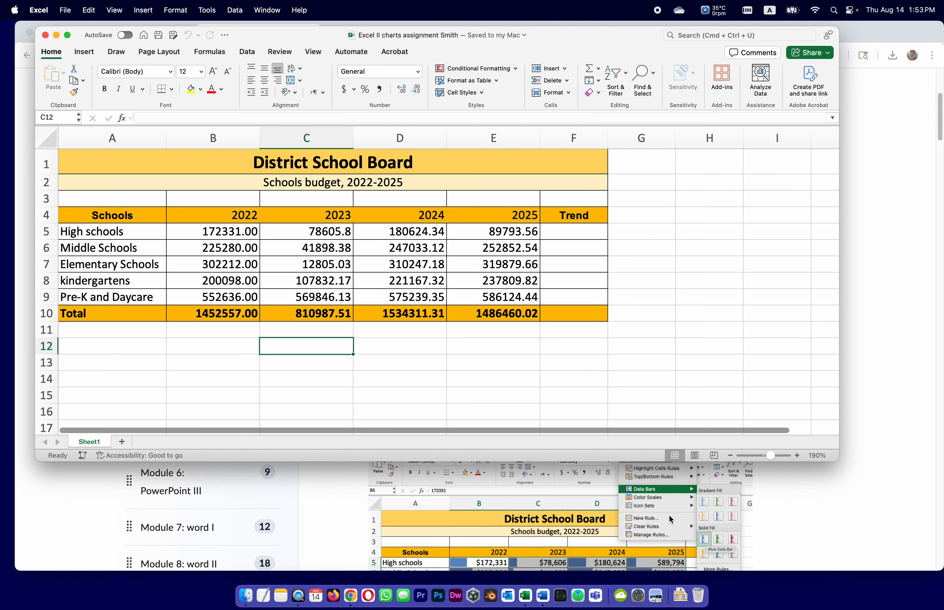
Read the formatting, data bar and sparkline instructions in the browser and inspect the school budget table in Excel
{"action": "left_click", "coordinate": [789, 475]}
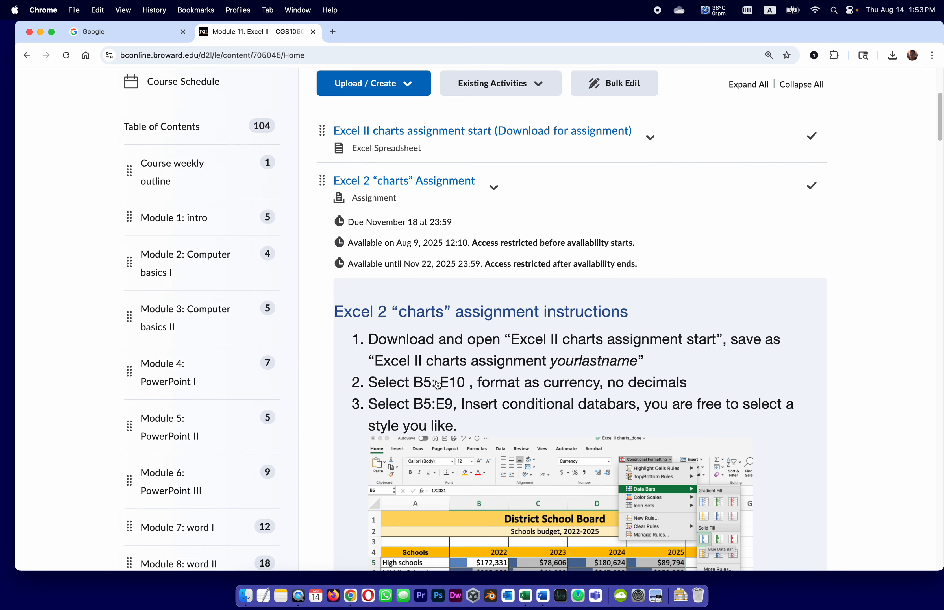
{"action": "scroll", "coordinate": [437, 387], "scroll_direction": "down", "scroll_amount": 3}
{"action": "scroll", "coordinate": [500, 379], "scroll_direction": "down", "scroll_amount": 10}
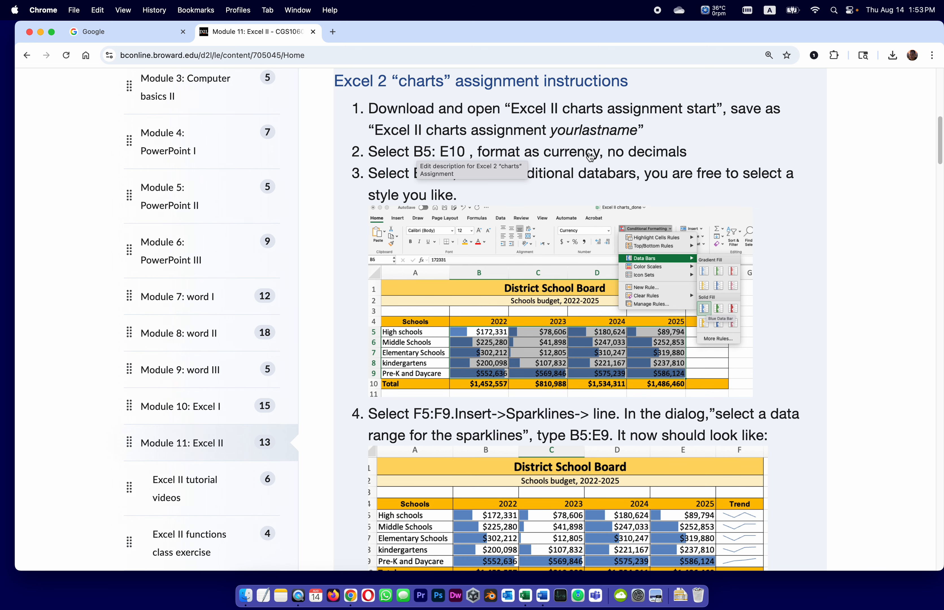
{"action": "left_click", "coordinate": [526, 595]}
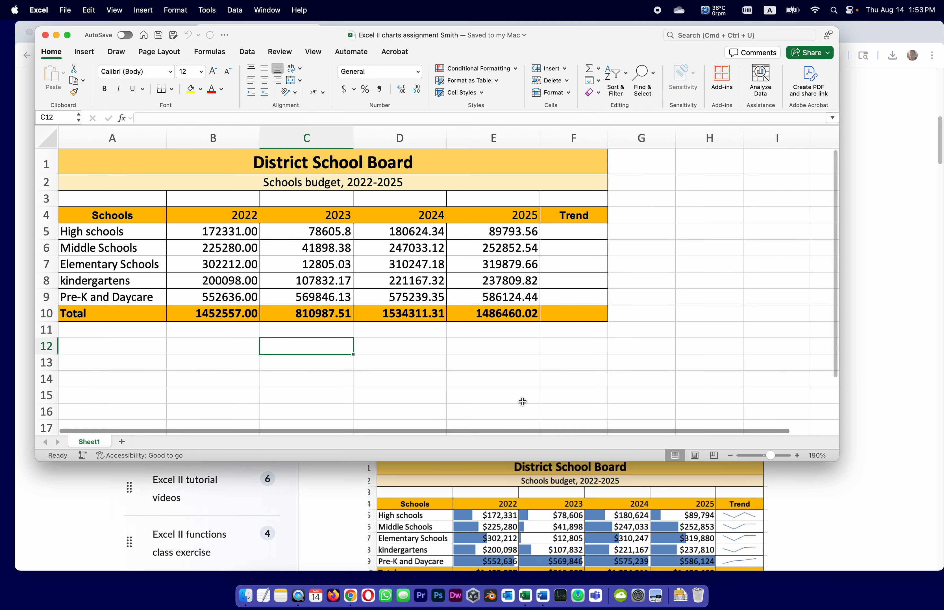
{"action": "left_click", "coordinate": [445, 405]}
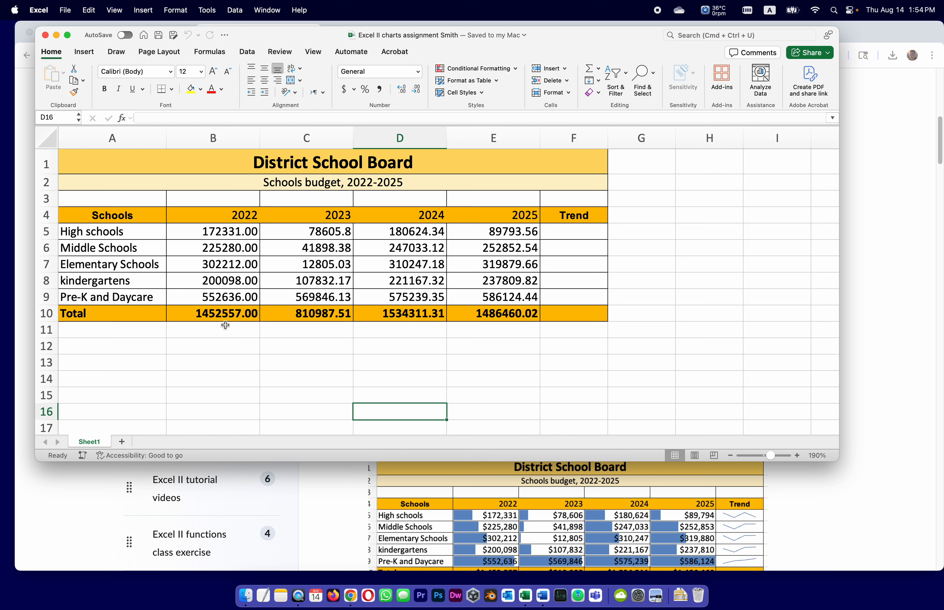
{"action": "left_click", "coordinate": [213, 314]}
{"action": "left_click", "coordinate": [348, 361]}
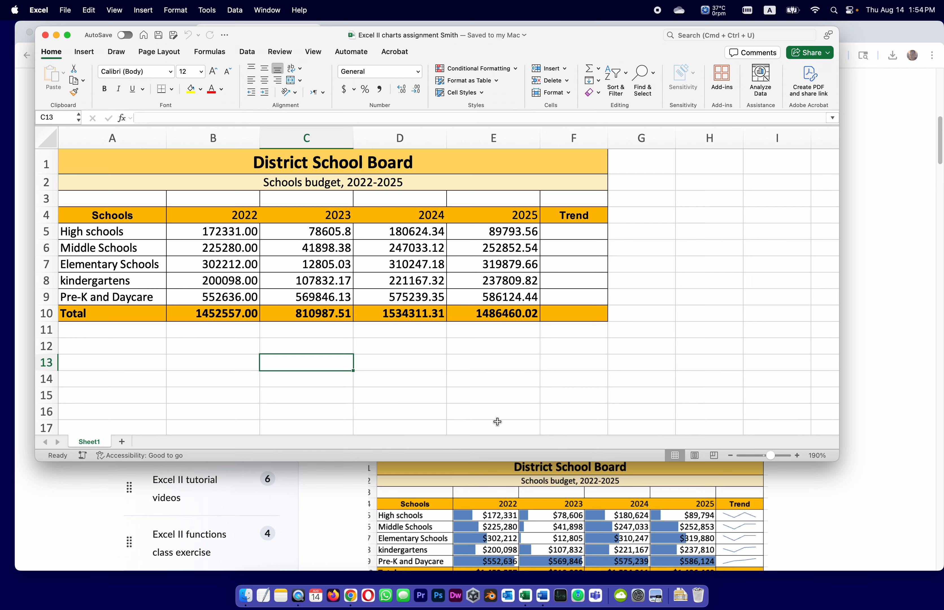
{"action": "left_click", "coordinate": [771, 532]}
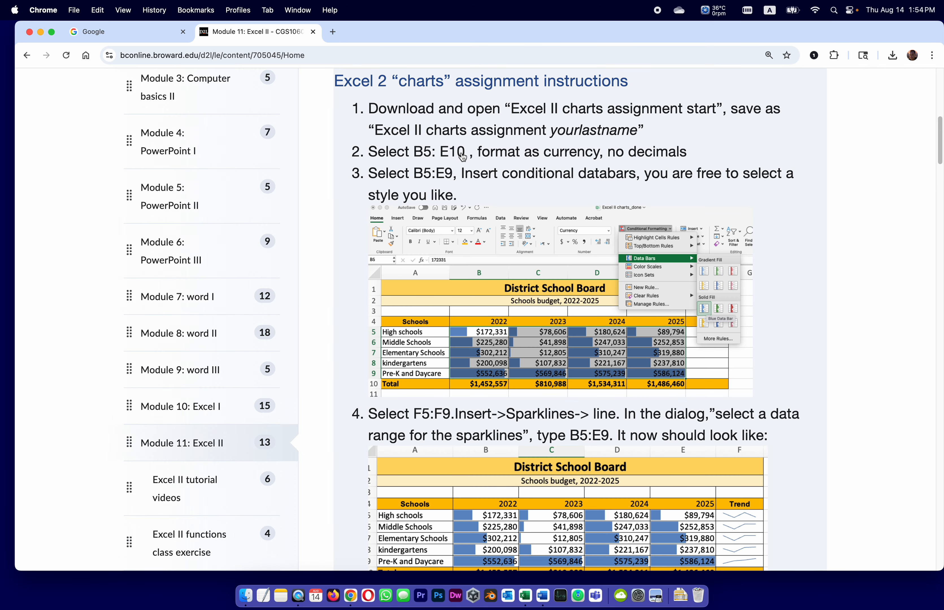
Switch to Excel, format B5:E10 as currency with no decimals, and save the workbook
{"action": "left_click", "coordinate": [526, 597]}
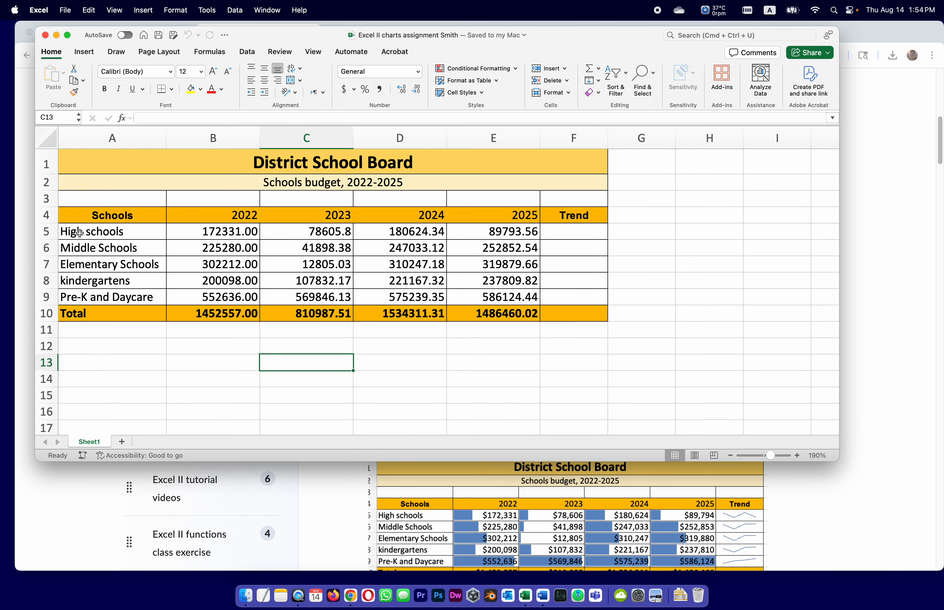
{"action": "left_click", "coordinate": [204, 234]}
{"action": "left_click_drag", "start_coordinate": [204, 234], "coordinate": [503, 311]}
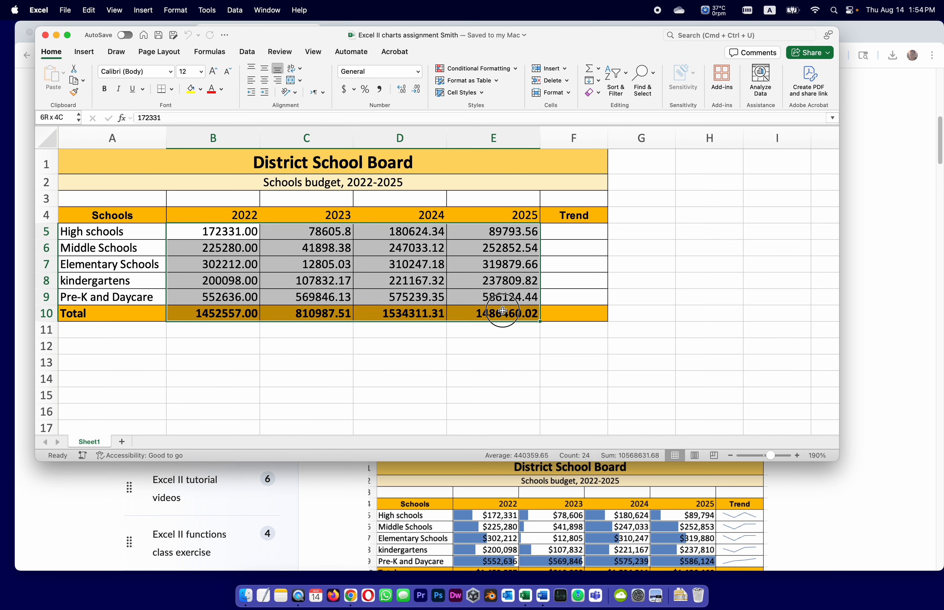
{"action": "left_click", "coordinate": [418, 72]}
{"action": "left_click", "coordinate": [408, 135]}
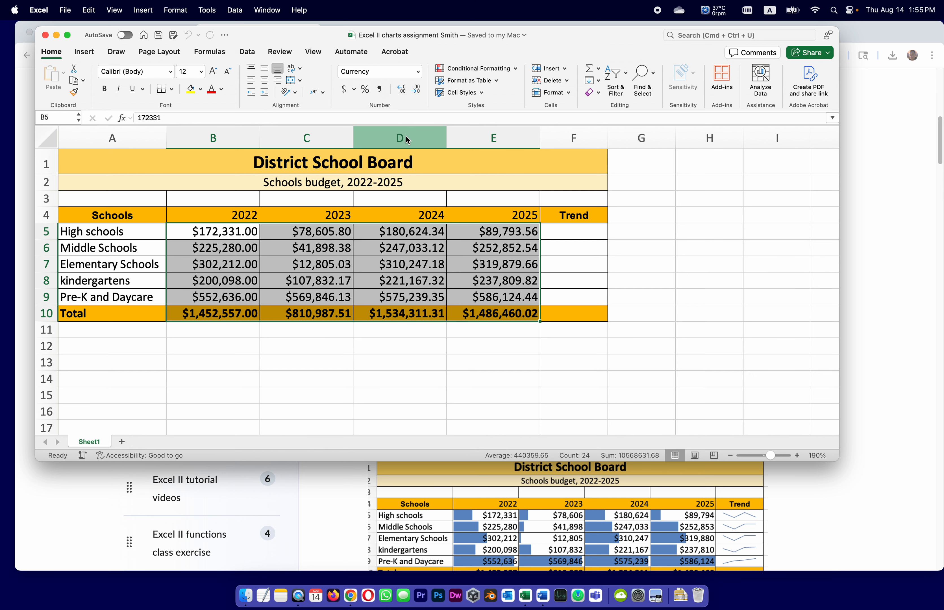
{"action": "left_click", "coordinate": [418, 91]}
{"action": "left_click", "coordinate": [418, 91]}
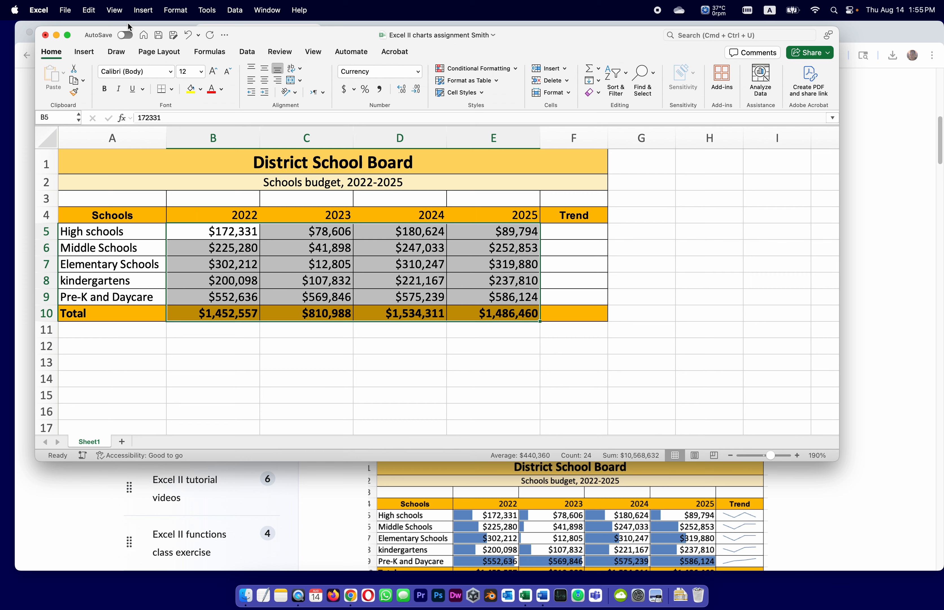
{"action": "left_click", "coordinate": [159, 35]}
Apply solid-fill blue data bars to B5:E9 with conditional formatting, following the browser instructions, and save the workbook
{"action": "left_click", "coordinate": [870, 215]}
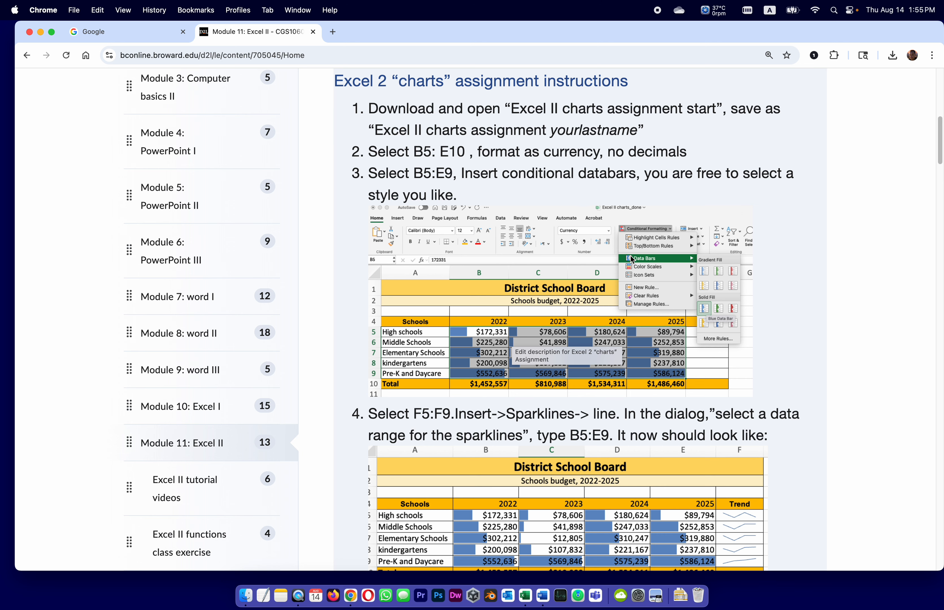
{"action": "left_click", "coordinate": [524, 595]}
{"action": "left_click_drag", "start_coordinate": [240, 236], "coordinate": [499, 281]}
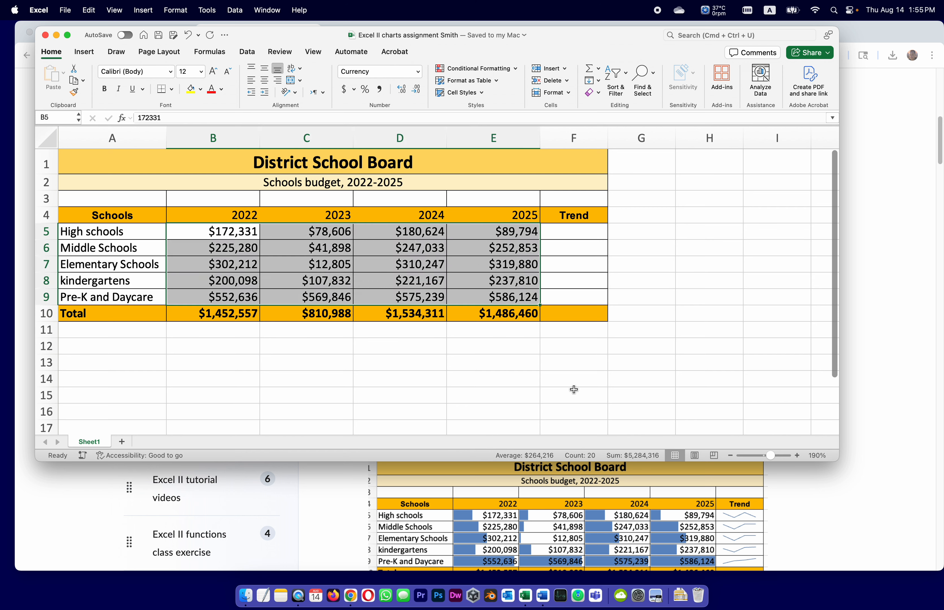
{"action": "left_click", "coordinate": [488, 69]}
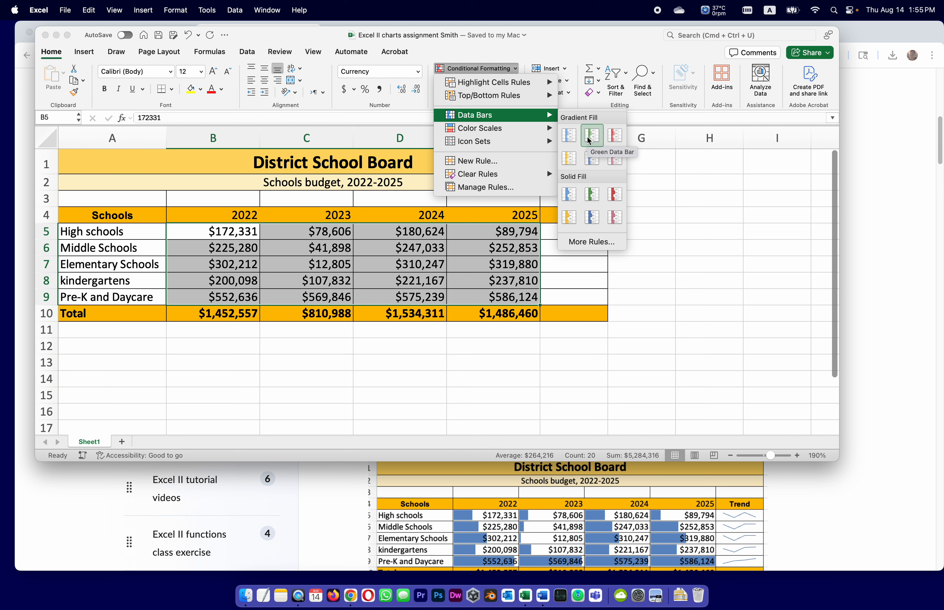
{"action": "left_click", "coordinate": [567, 195]}
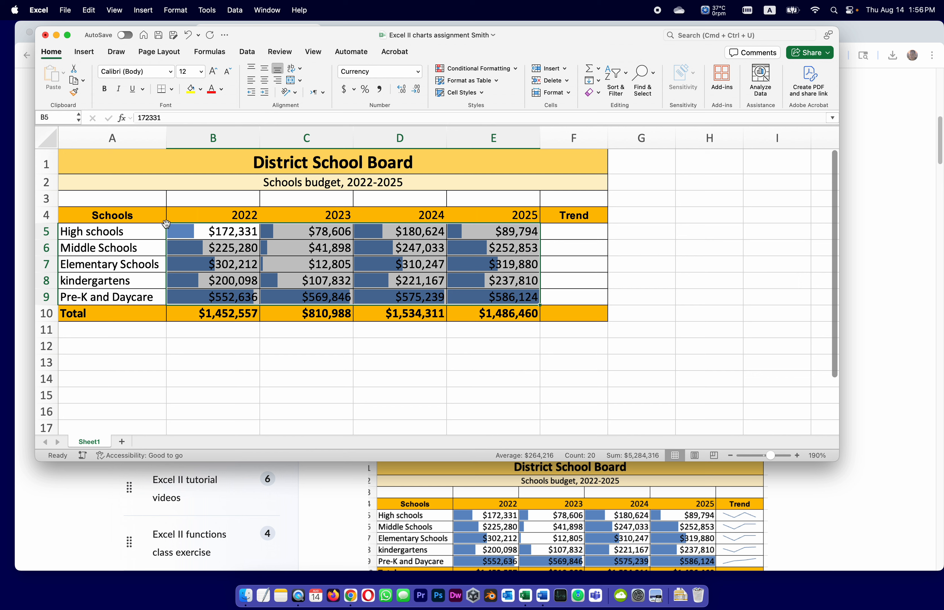
{"action": "left_click", "coordinate": [664, 382]}
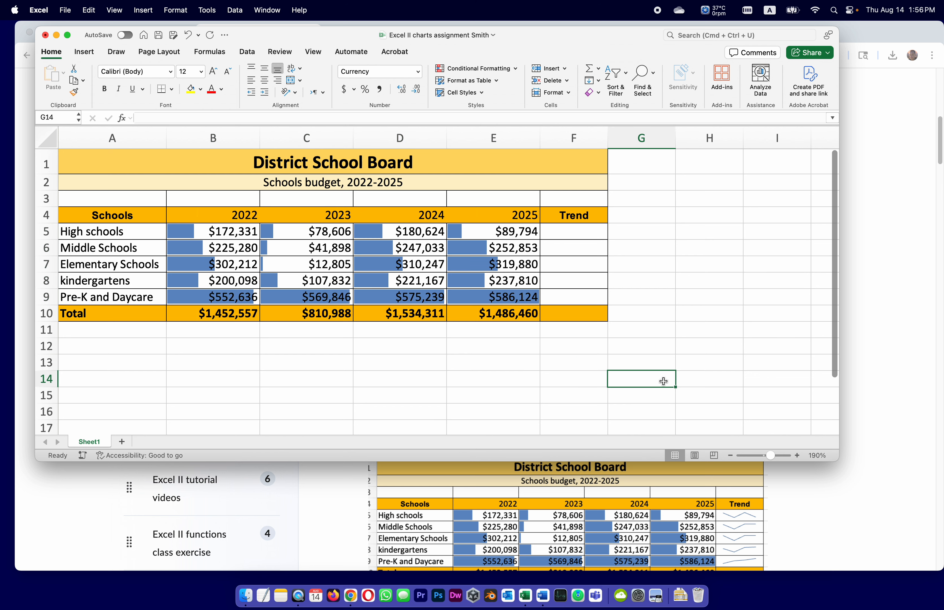
{"action": "left_click", "coordinate": [158, 35]}
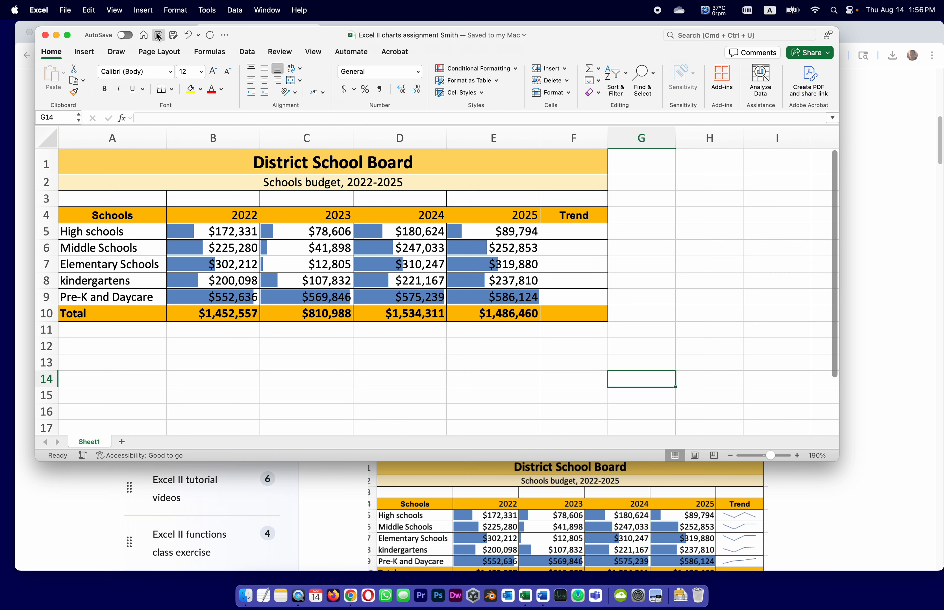
Following the browser instructions, insert line sparklines in F5:F9 using data range B5:E9, and save the Excel workbook
{"action": "left_click", "coordinate": [854, 202]}
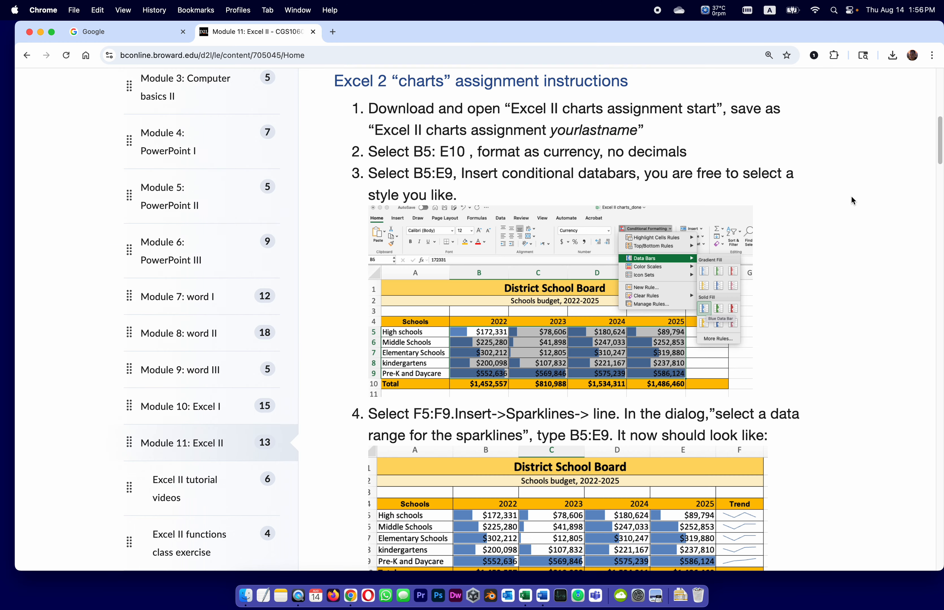
{"action": "scroll", "coordinate": [456, 363], "scroll_direction": "down", "scroll_amount": 3}
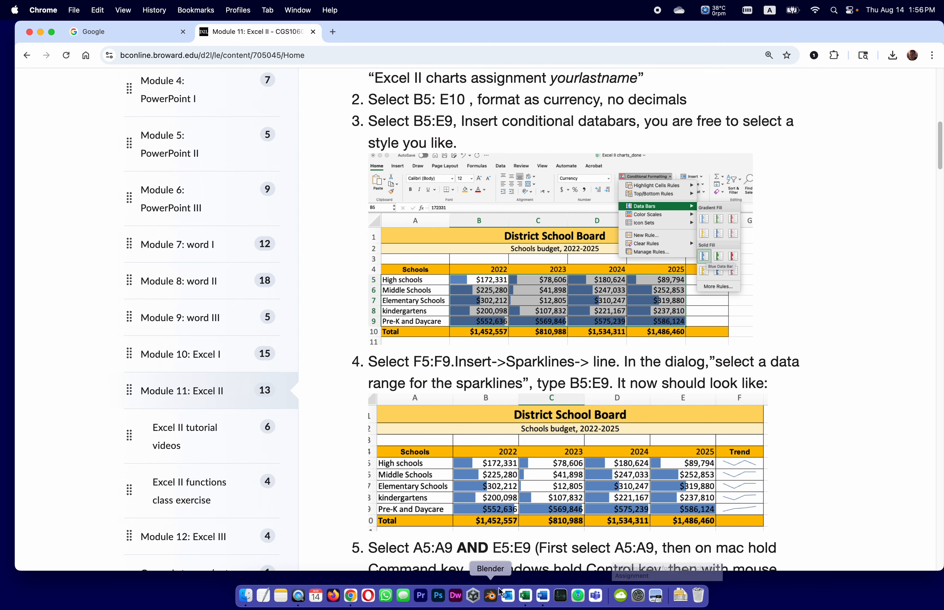
{"action": "left_click", "coordinate": [525, 595]}
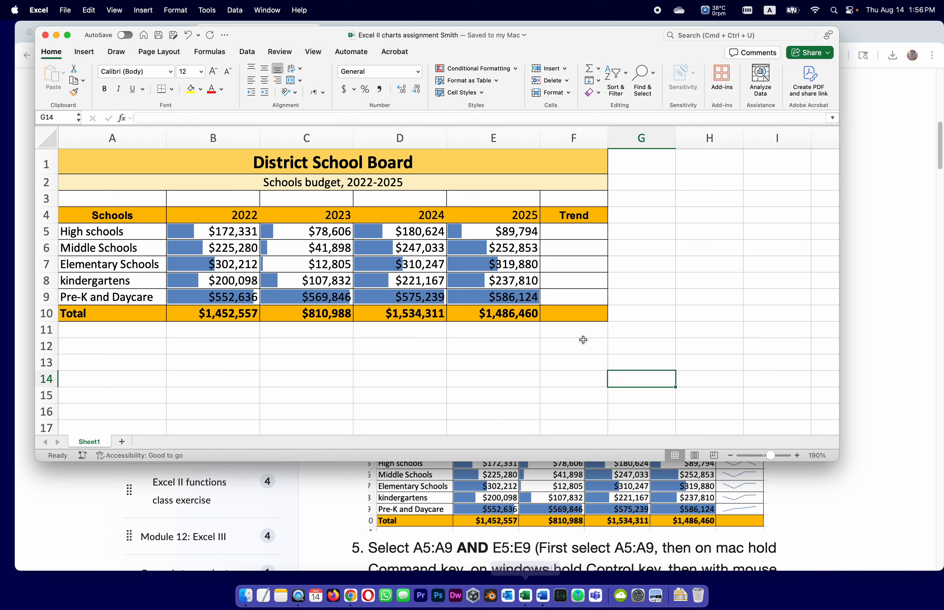
{"action": "left_click", "coordinate": [580, 231]}
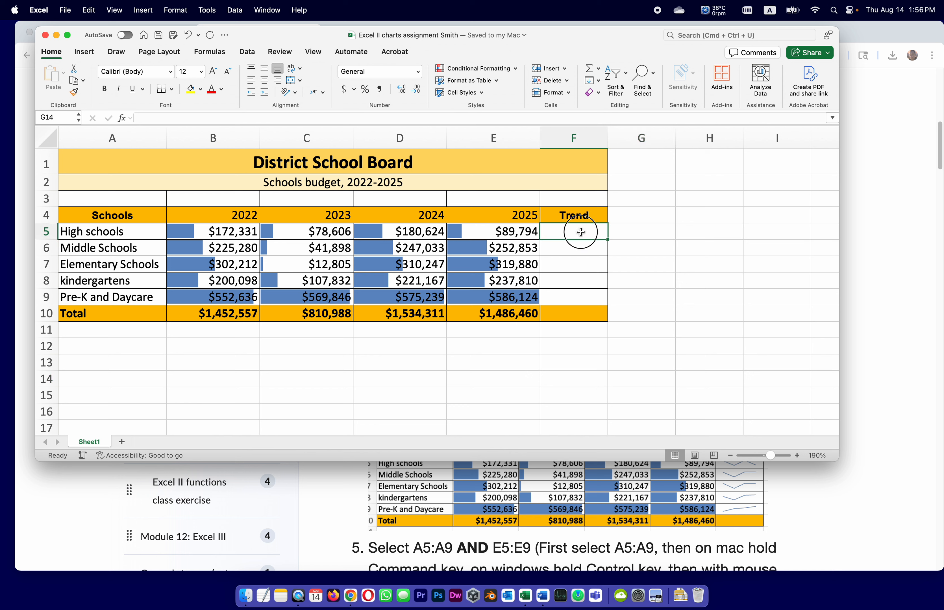
{"action": "left_click_drag", "start_coordinate": [580, 232], "coordinate": [585, 292]}
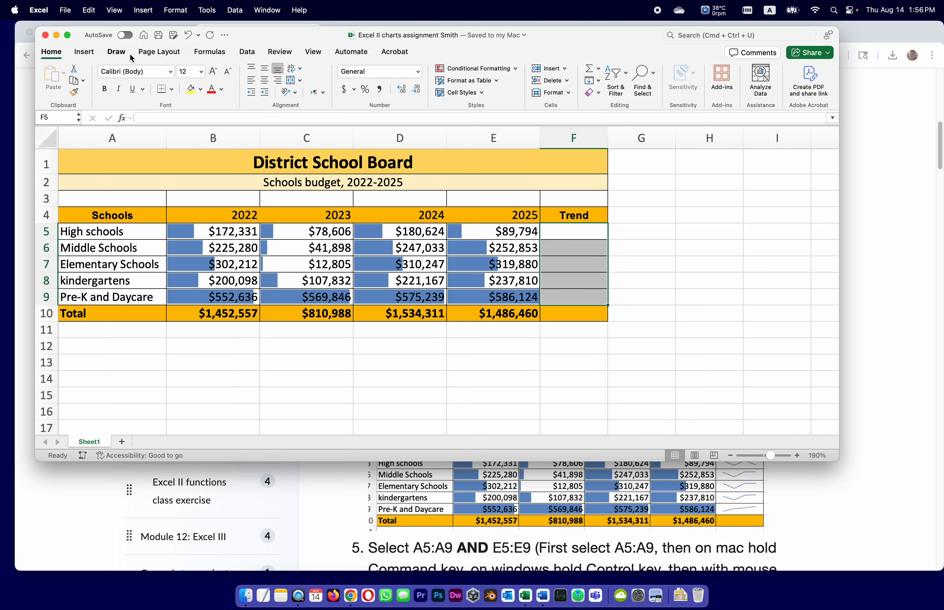
{"action": "left_click", "coordinate": [82, 53]}
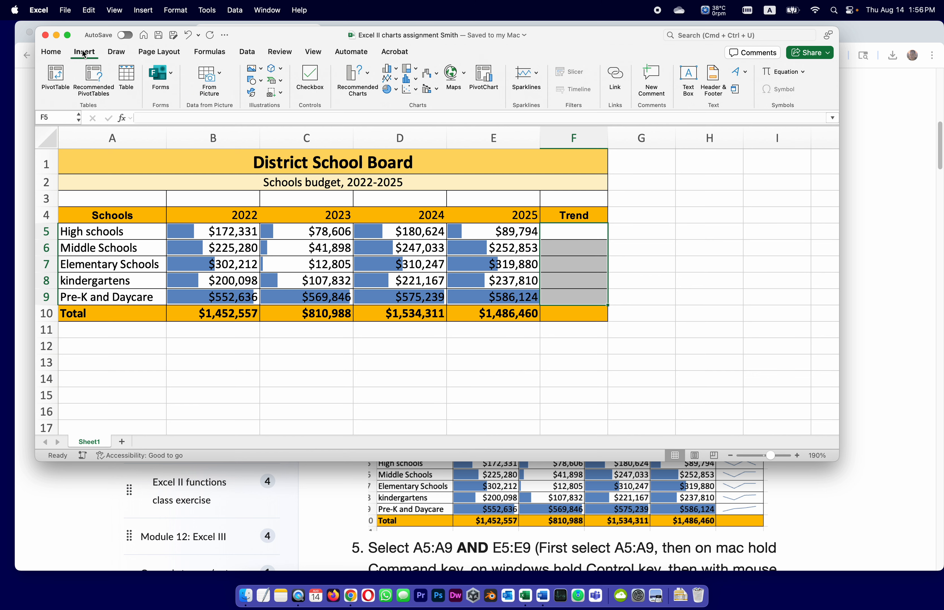
{"action": "left_click", "coordinate": [535, 75]}
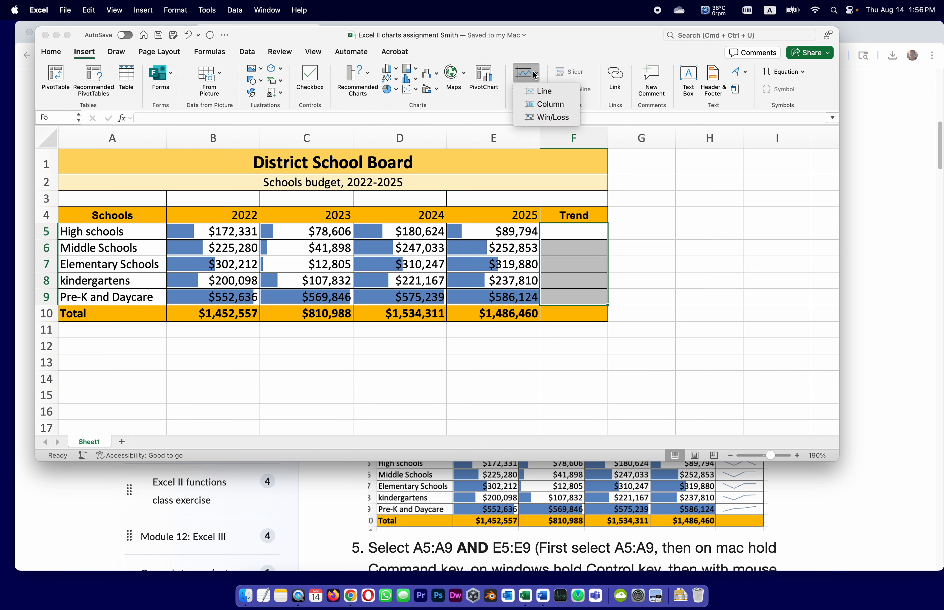
{"action": "left_click", "coordinate": [537, 94]}
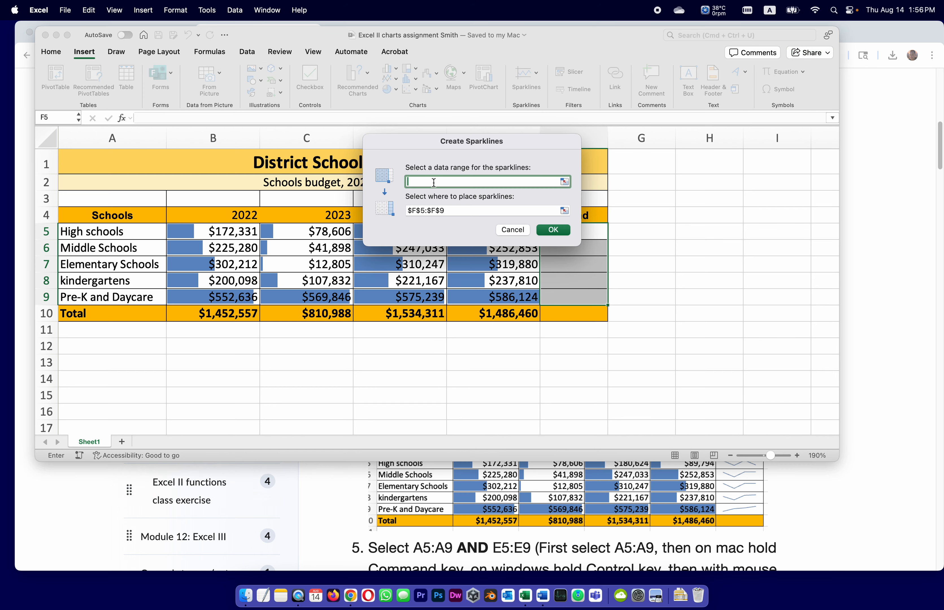
{"action": "type", "text": "B5:E9"}
{"action": "left_click", "coordinate": [551, 232]}
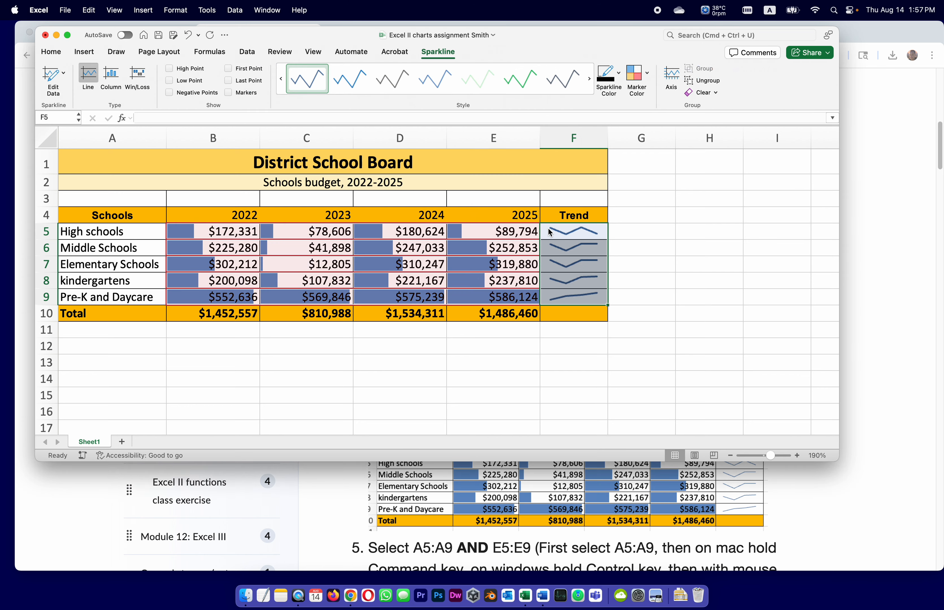
{"action": "left_click", "coordinate": [698, 248]}
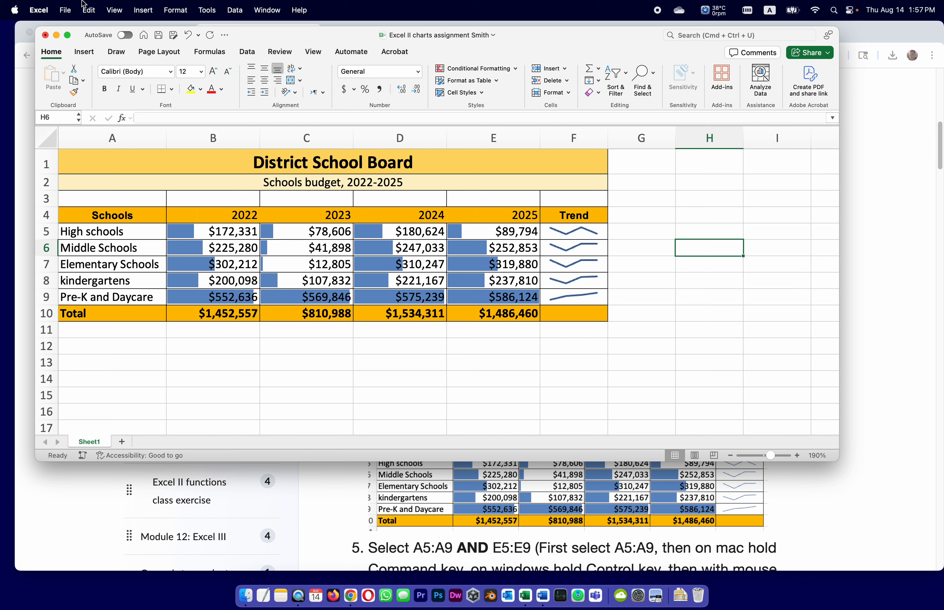
{"action": "left_click", "coordinate": [158, 36]}
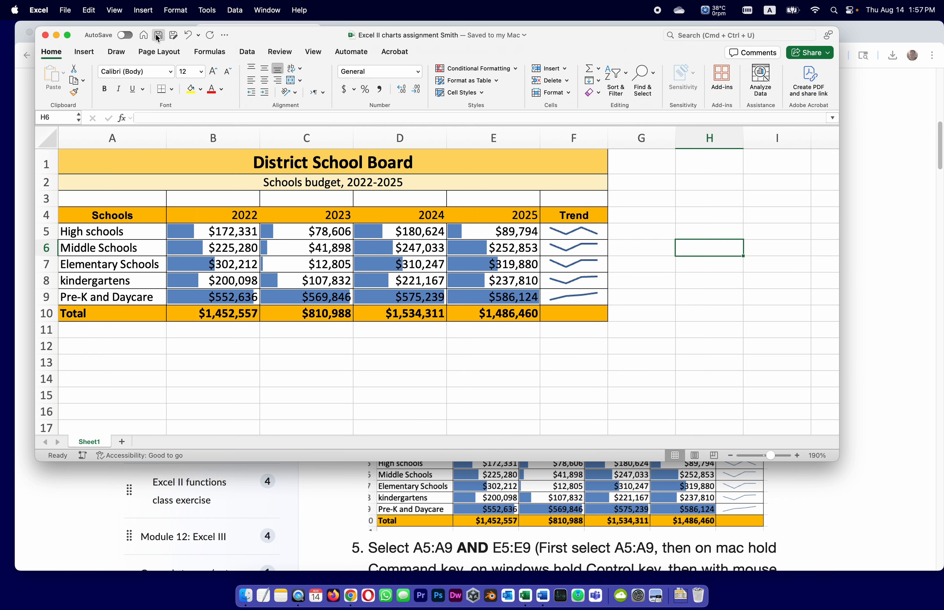
Switch to Chrome and read instruction 5 about selecting A5:A9 and E5:E9 together
{"action": "left_click", "coordinate": [857, 246]}
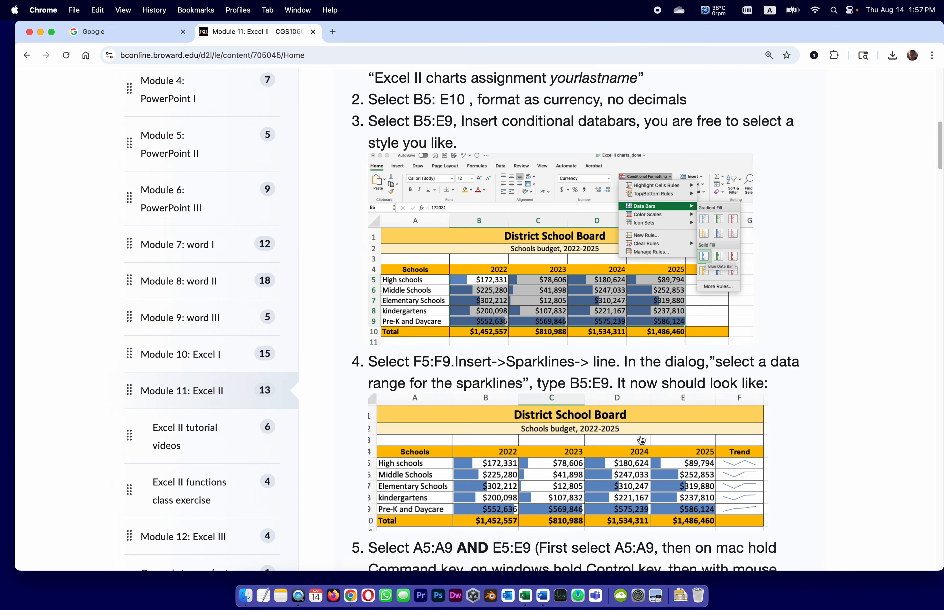
{"action": "scroll", "coordinate": [481, 469], "scroll_direction": "down", "scroll_amount": 2}
{"action": "scroll", "coordinate": [481, 469], "scroll_direction": "down", "scroll_amount": 5}
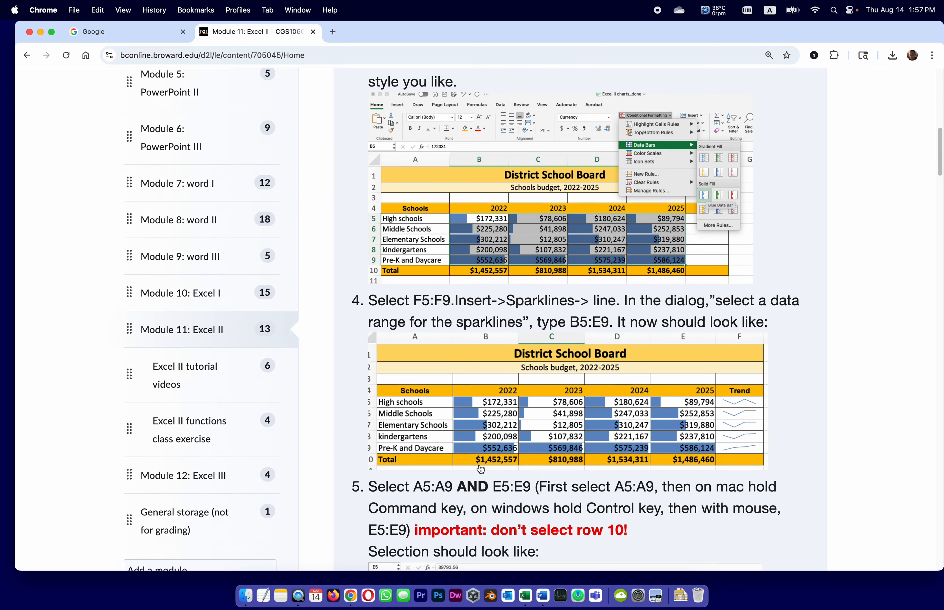
{"action": "scroll", "coordinate": [481, 469], "scroll_direction": "down", "scroll_amount": 2}
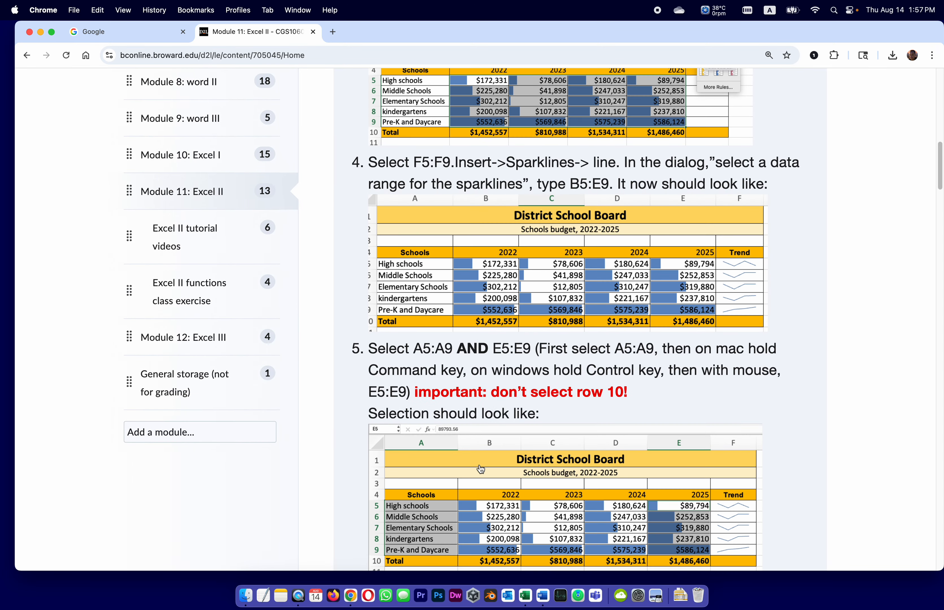
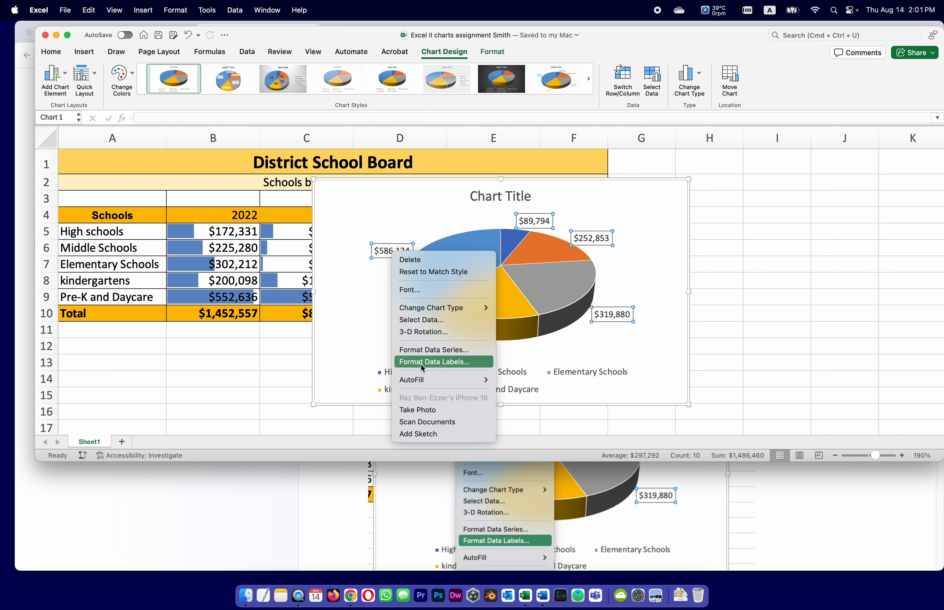
Following the Chrome instructions, format the pie chart's data labels in Excel to show Percentage and not Value, and save the workbook
{"action": "left_click", "coordinate": [421, 365]}
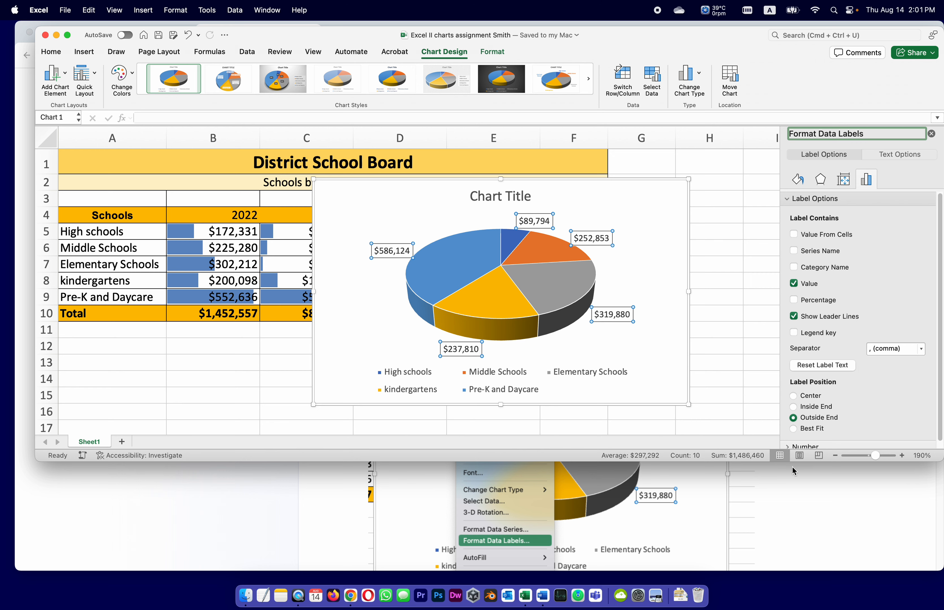
{"action": "left_click", "coordinate": [812, 496]}
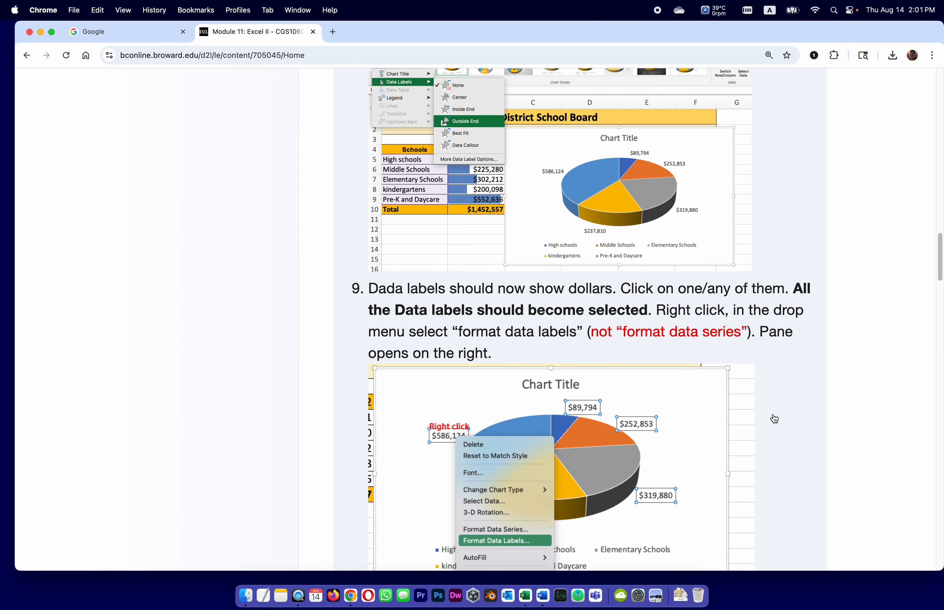
{"action": "scroll", "coordinate": [773, 419], "scroll_direction": "down", "scroll_amount": 2}
{"action": "scroll", "coordinate": [774, 418], "scroll_direction": "down", "scroll_amount": 5}
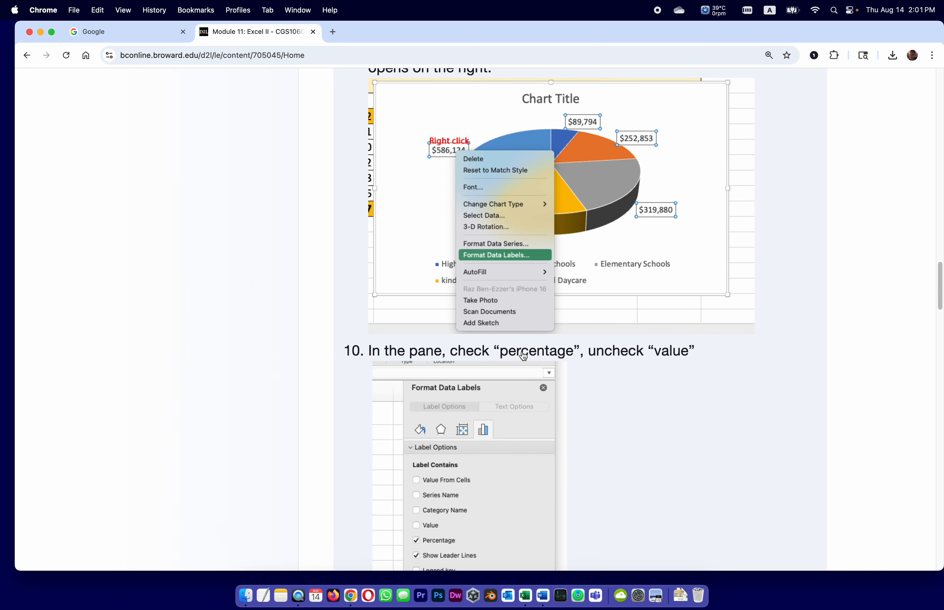
{"action": "left_click", "coordinate": [525, 596]}
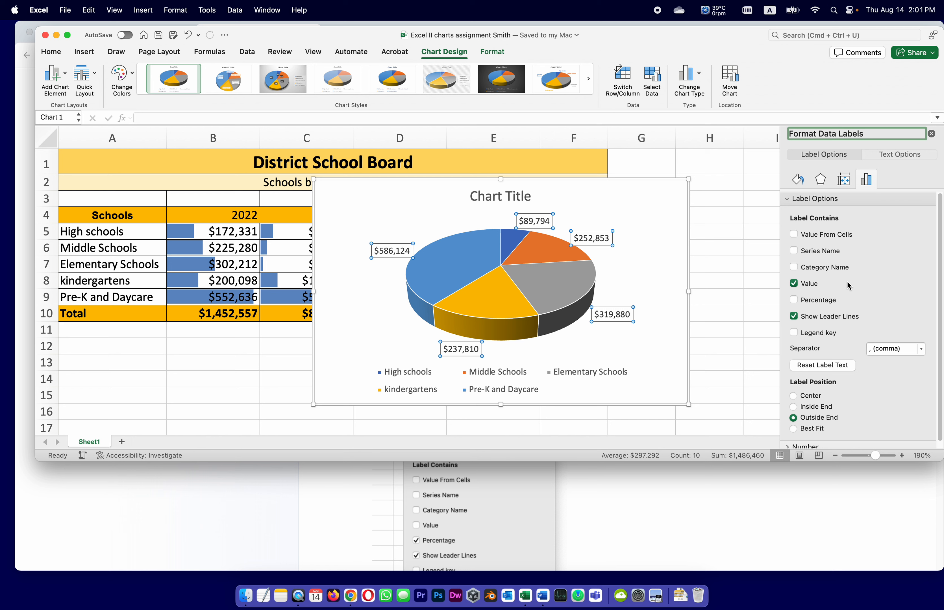
{"action": "left_click", "coordinate": [794, 300]}
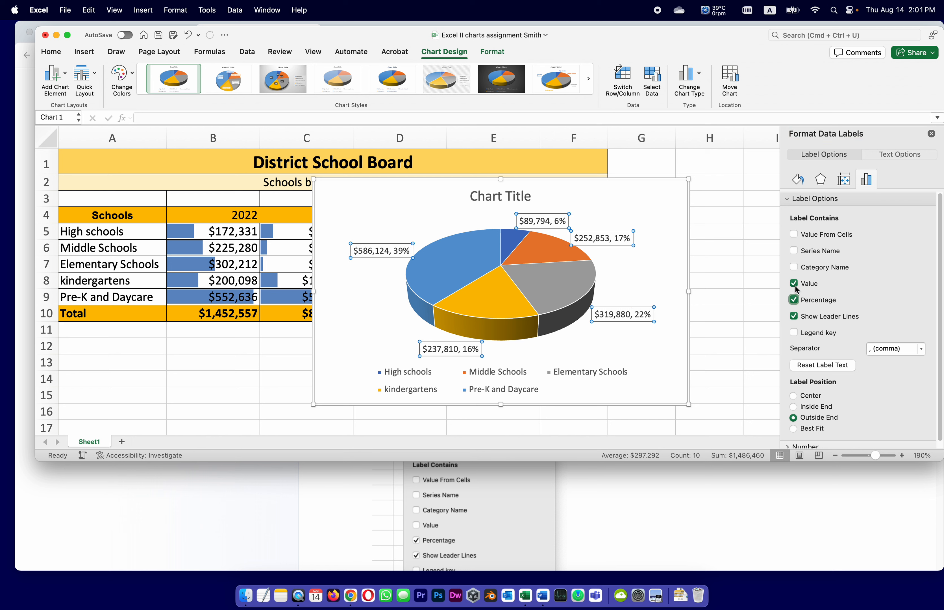
{"action": "left_click", "coordinate": [794, 283]}
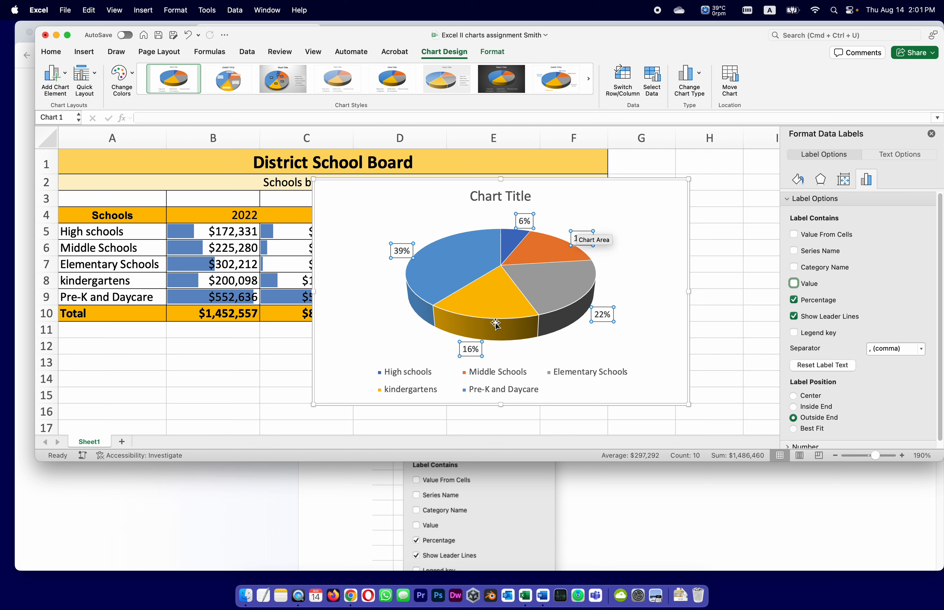
{"action": "left_click", "coordinate": [159, 35]}
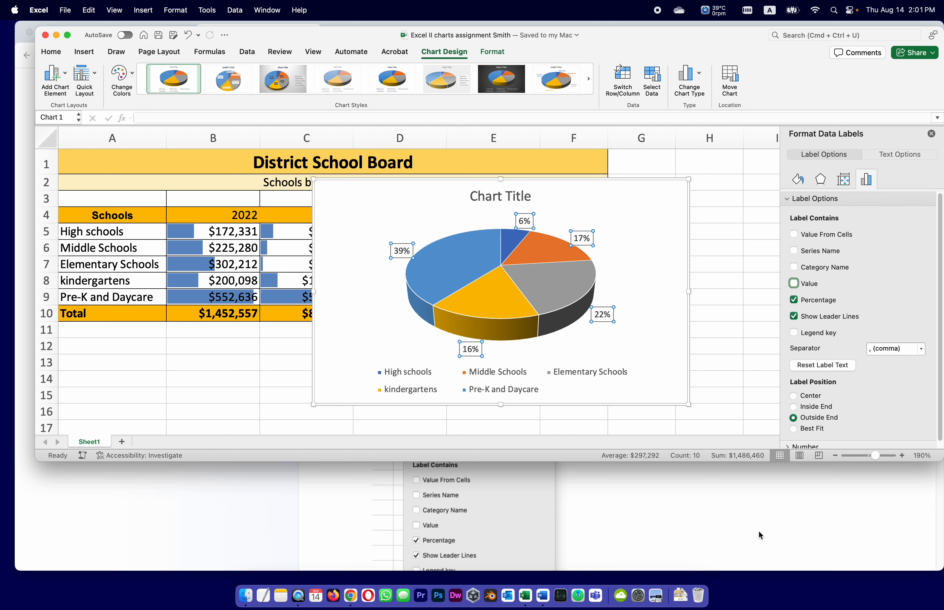
Switch to Chrome, correct "tight" to "right" in instruction 12 of the assignment description, and update the description
{"action": "left_click", "coordinate": [729, 518]}
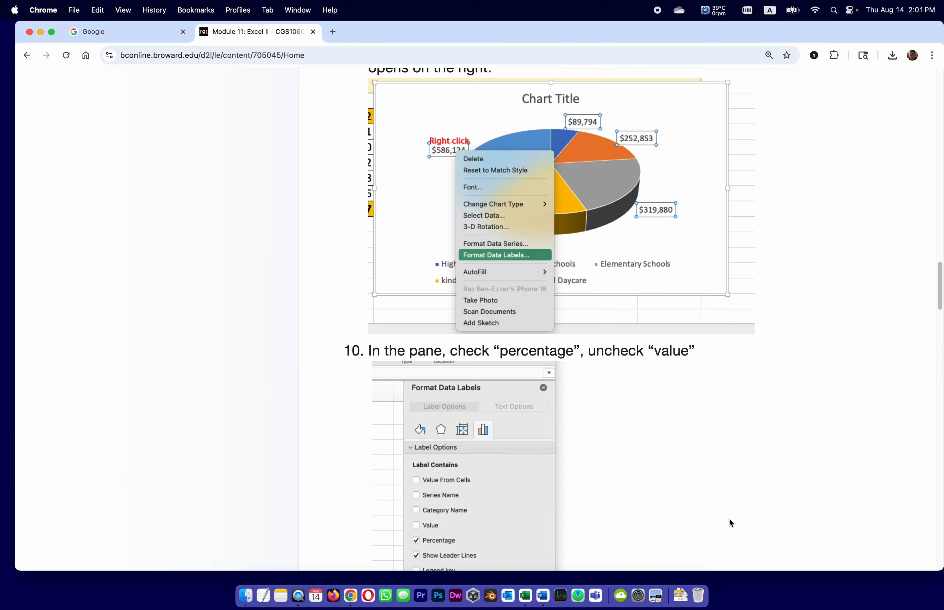
{"action": "scroll", "coordinate": [699, 516], "scroll_direction": "down", "scroll_amount": 8}
{"action": "scroll", "coordinate": [700, 516], "scroll_direction": "down", "scroll_amount": 3}
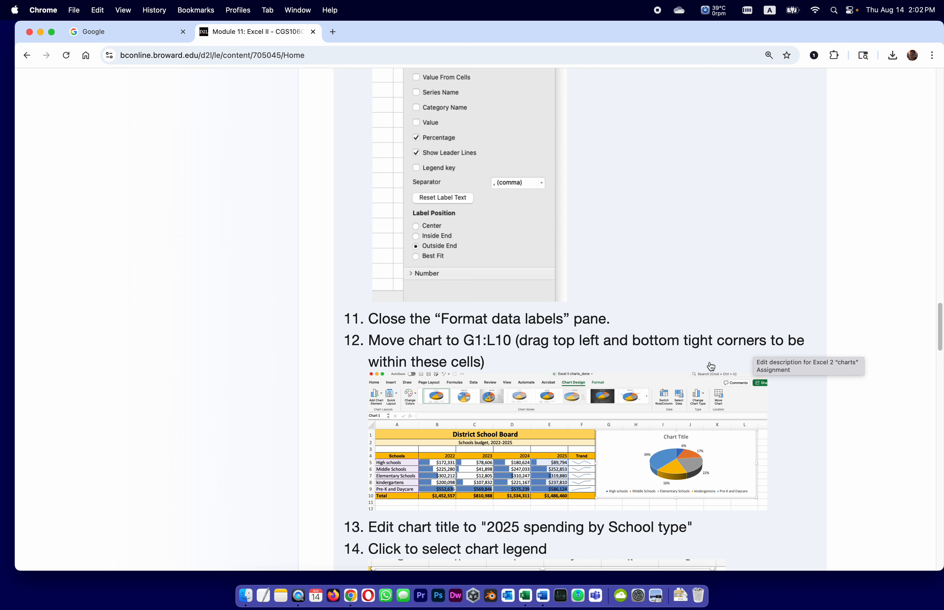
{"action": "left_click", "coordinate": [690, 344]}
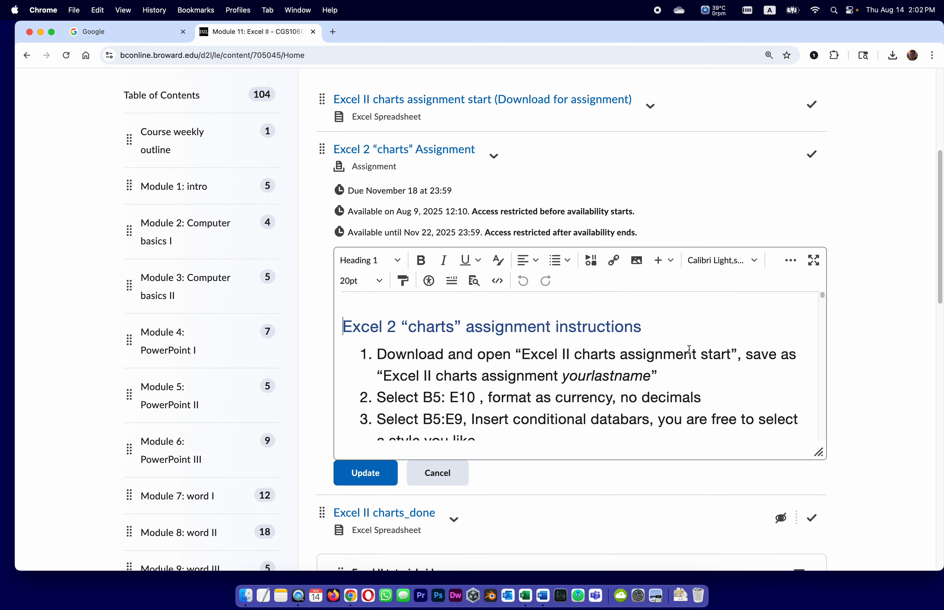
{"action": "left_click_drag", "start_coordinate": [822, 295], "coordinate": [840, 383]}
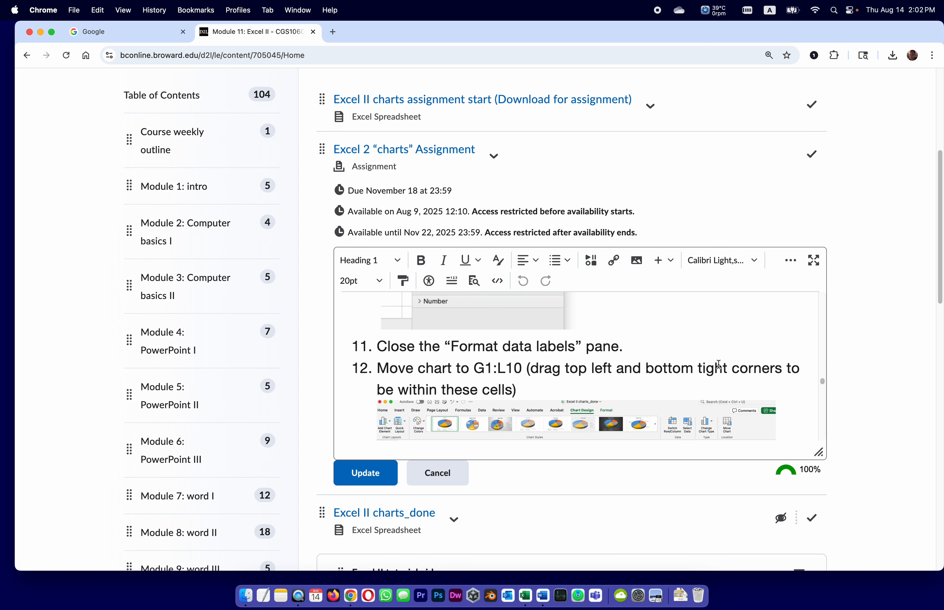
{"action": "left_click_drag", "start_coordinate": [704, 370], "coordinate": [699, 369]}
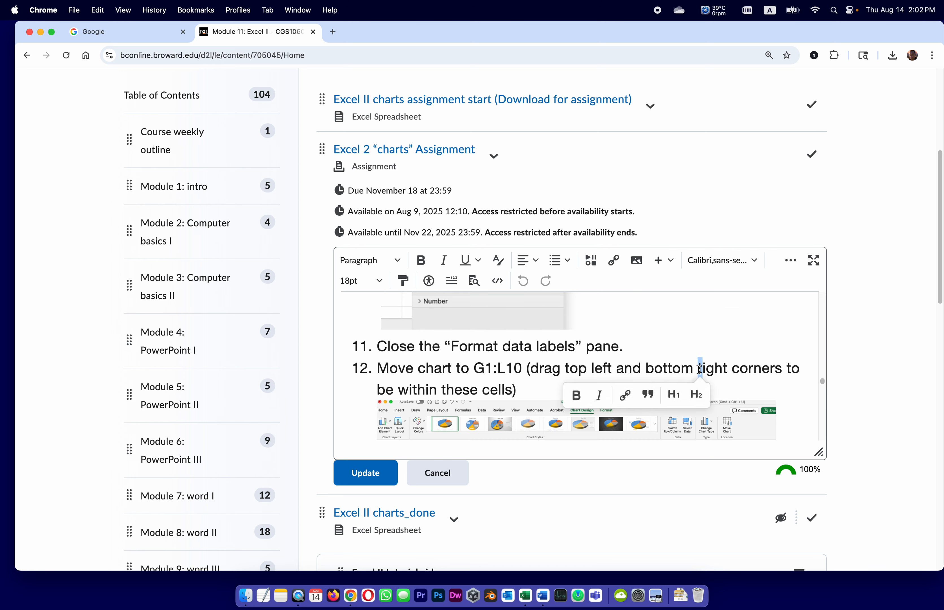
{"action": "key", "text": "Right"}
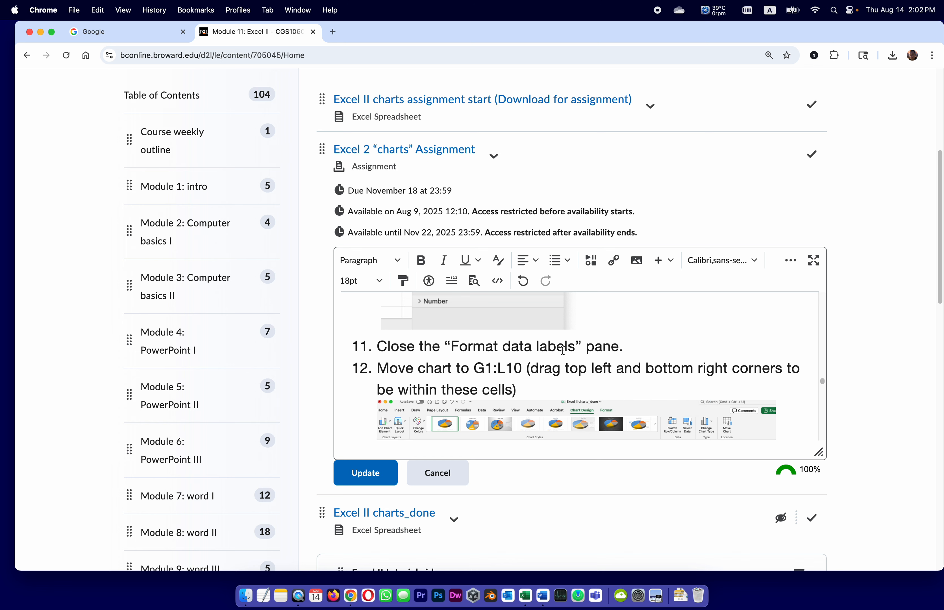
{"action": "left_click", "coordinate": [362, 478]}
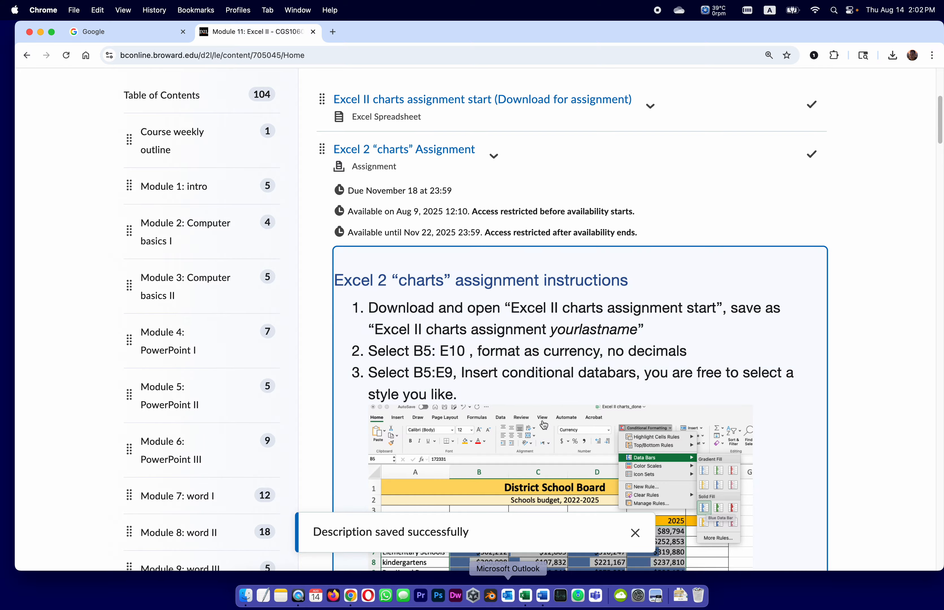
Following instructions 11 and 12, switch to Excel, move the pie chart's upper-left corner to G1, and close the formatting pane
{"action": "scroll", "coordinate": [555, 389], "scroll_direction": "down", "scroll_amount": 5}
{"action": "scroll", "coordinate": [566, 377], "scroll_direction": "down", "scroll_amount": 20}
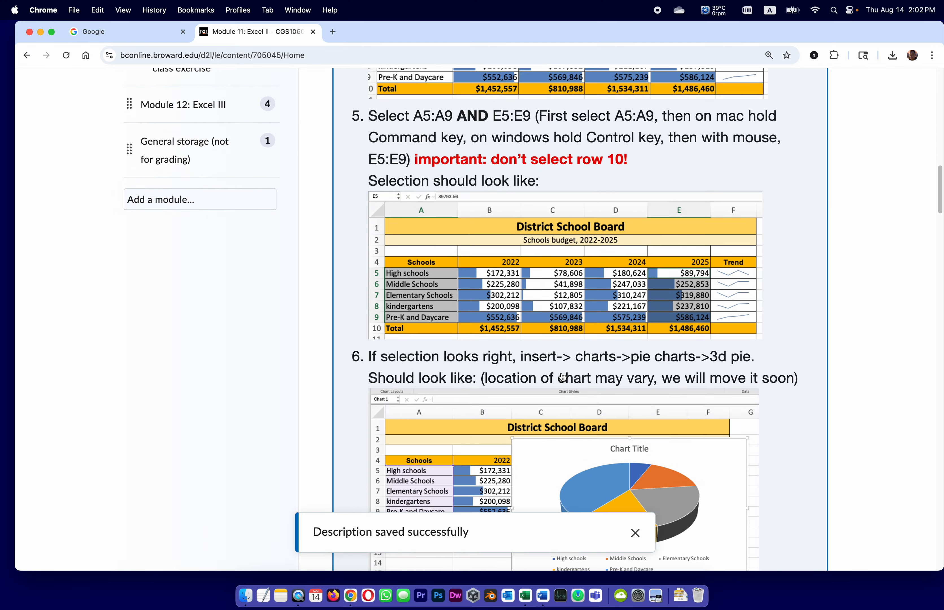
{"action": "scroll", "coordinate": [563, 377], "scroll_direction": "down", "scroll_amount": 15}
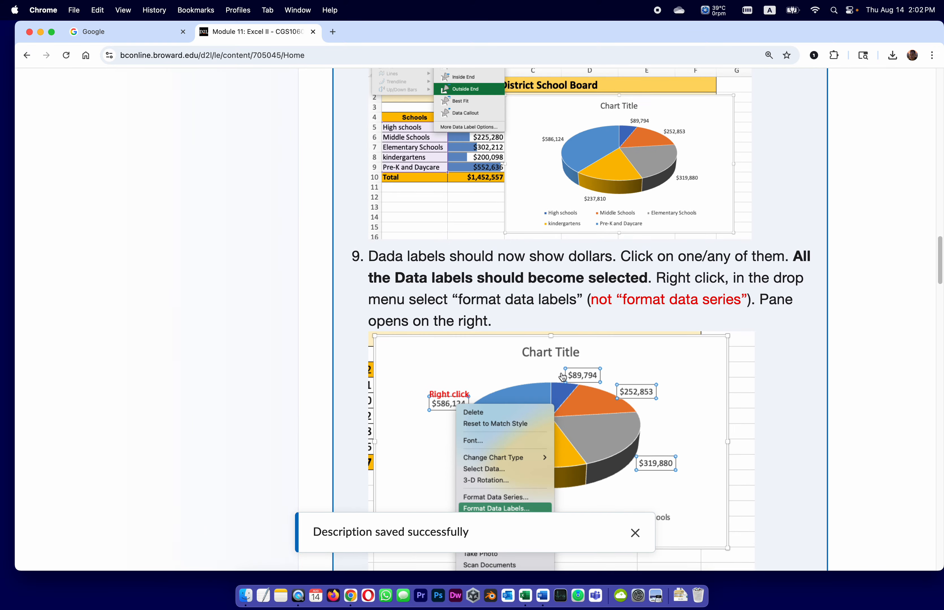
{"action": "scroll", "coordinate": [562, 375], "scroll_direction": "down", "scroll_amount": 11}
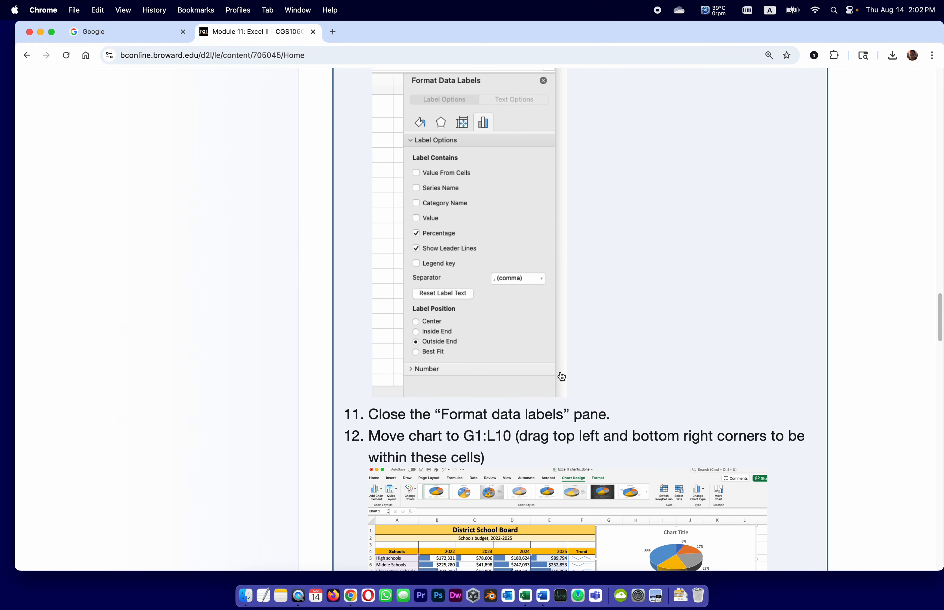
{"action": "scroll", "coordinate": [560, 377], "scroll_direction": "up", "scroll_amount": 5}
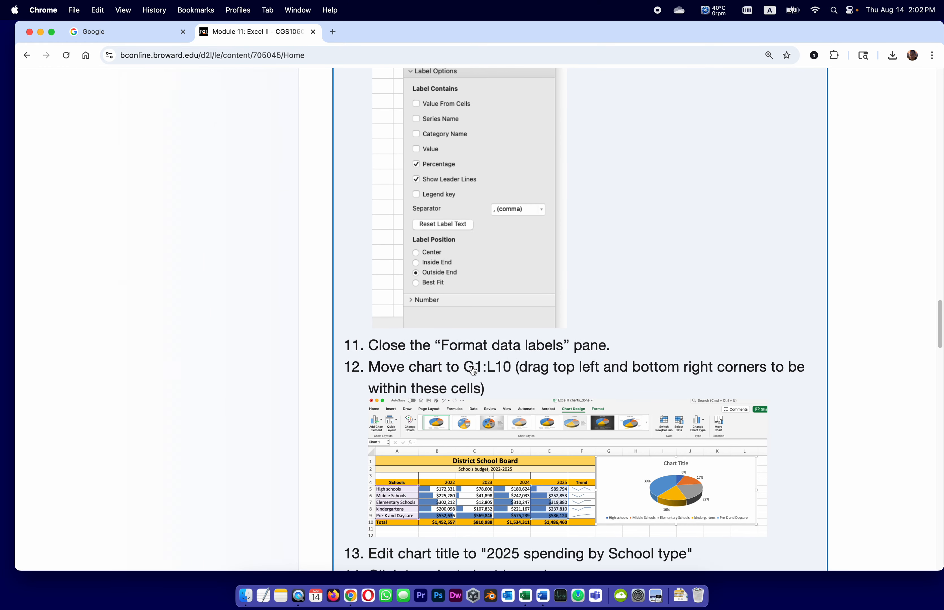
{"action": "left_click", "coordinate": [525, 595]}
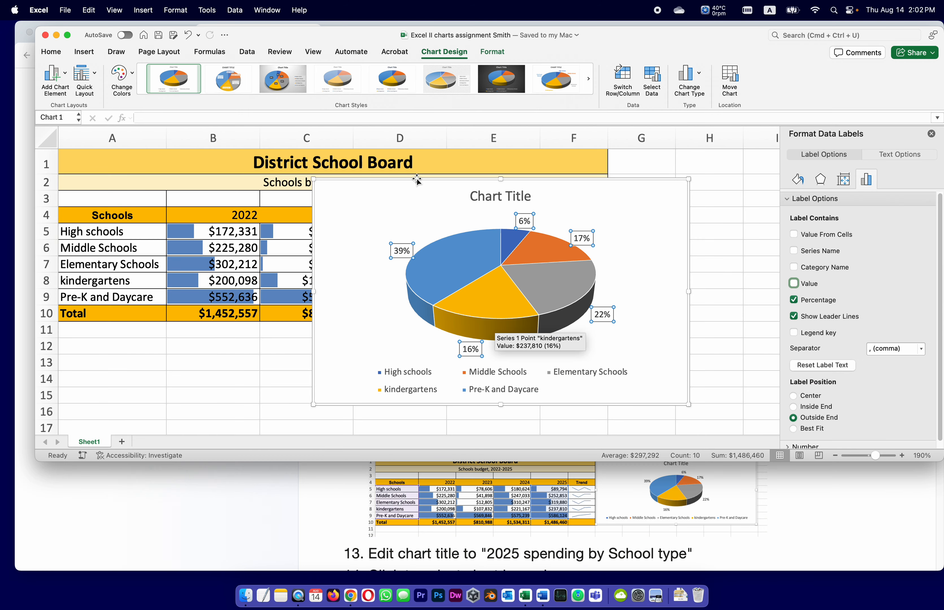
{"action": "left_click_drag", "start_coordinate": [416, 179], "coordinate": [710, 142]}
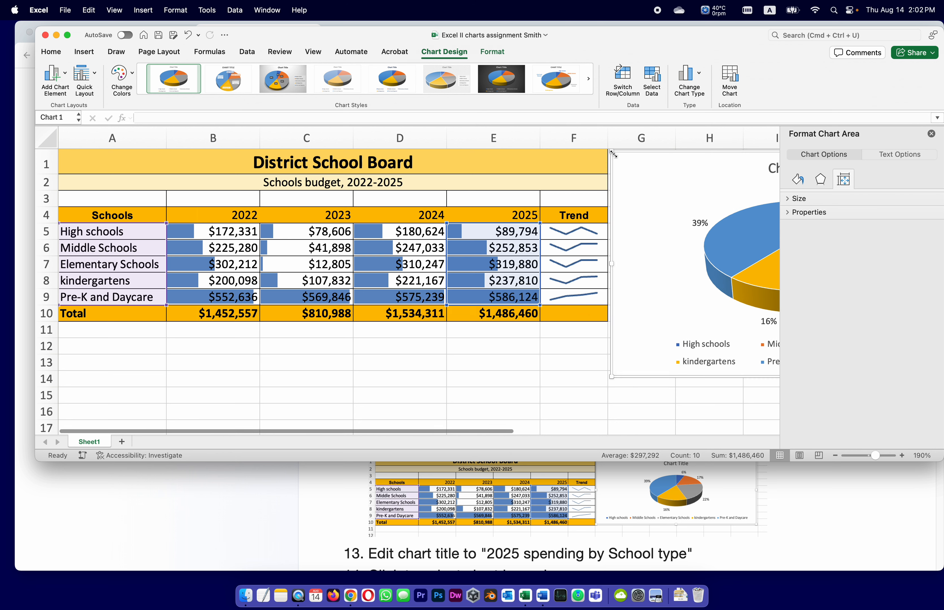
{"action": "left_click_drag", "start_coordinate": [611, 153], "coordinate": [611, 153]}
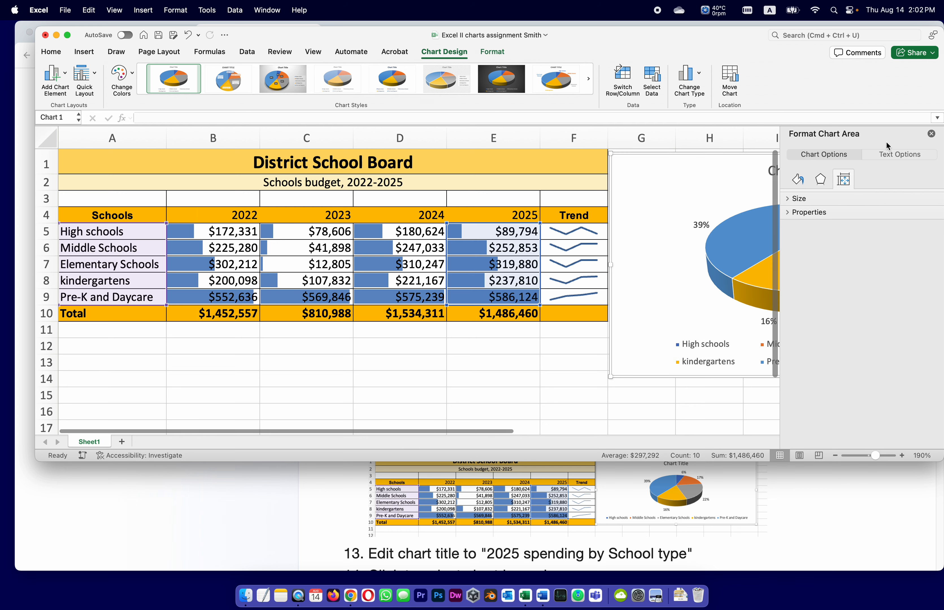
{"action": "left_click", "coordinate": [932, 135]}
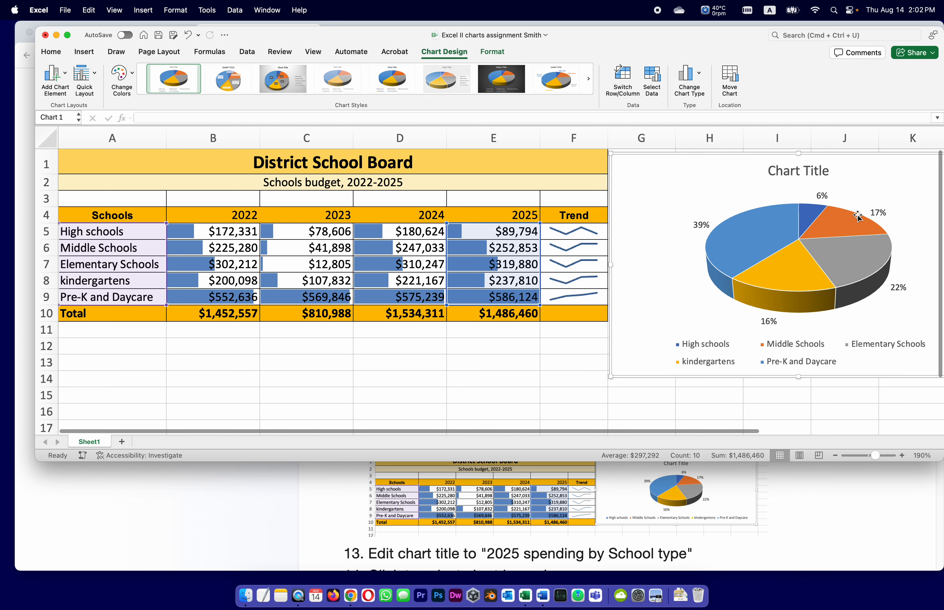
Resize the pie chart from its lower-right corner so that it fits within G1:L10
{"action": "left_click", "coordinate": [835, 455]}
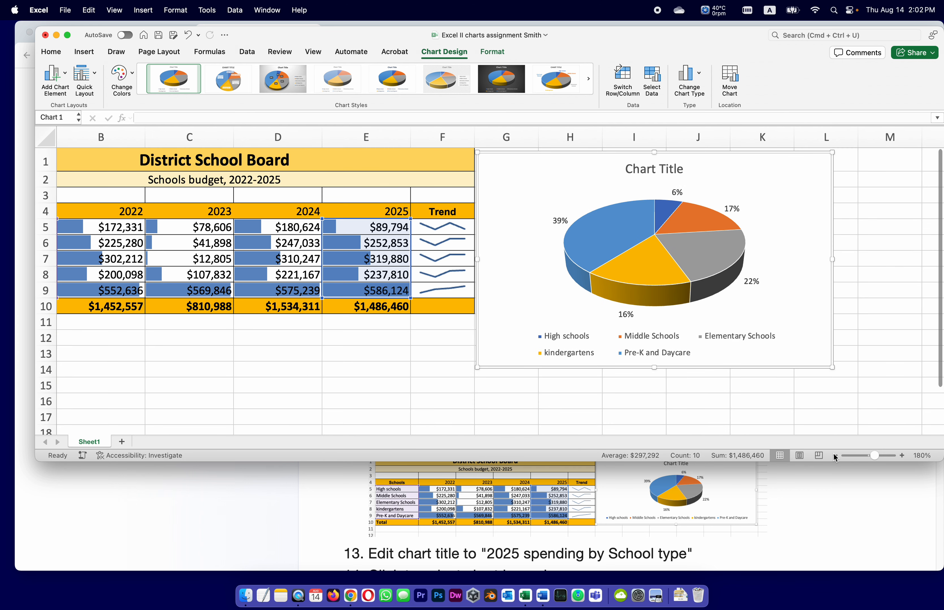
{"action": "left_click", "coordinate": [834, 456]}
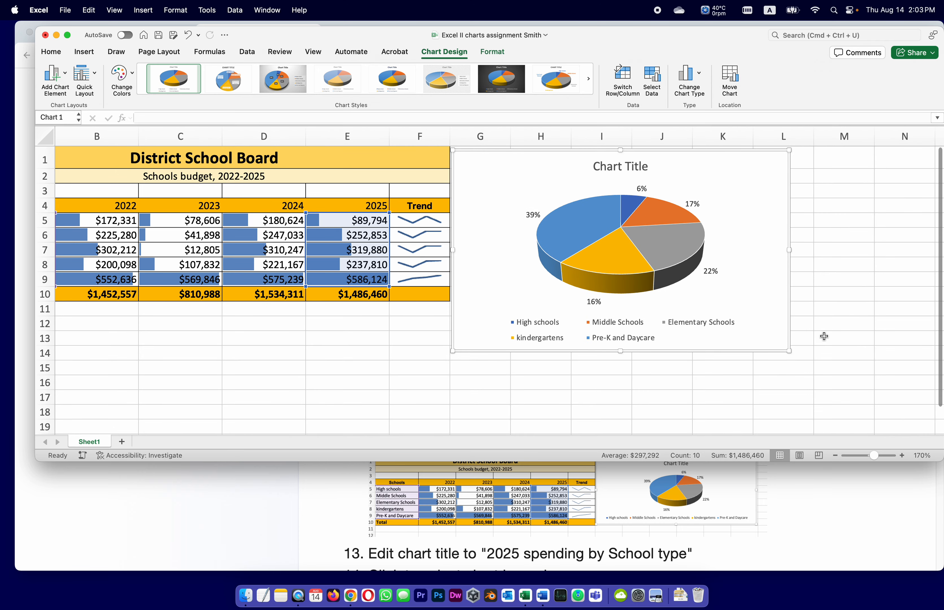
{"action": "left_click_drag", "start_coordinate": [789, 351], "coordinate": [811, 301]}
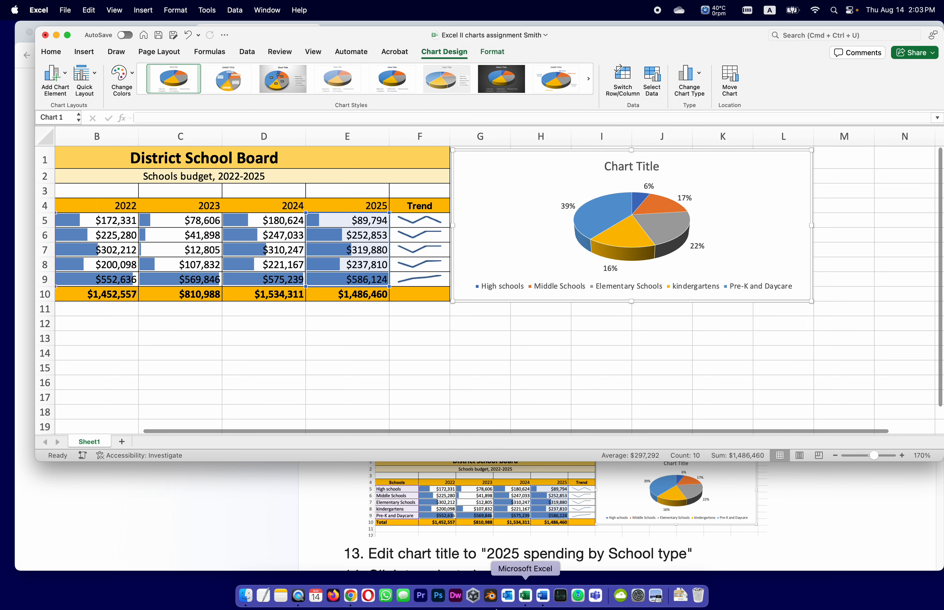
Switch to Chrome, change the course to the student view, and reopen the Module 11: Excel II content
{"action": "left_click", "coordinate": [858, 486]}
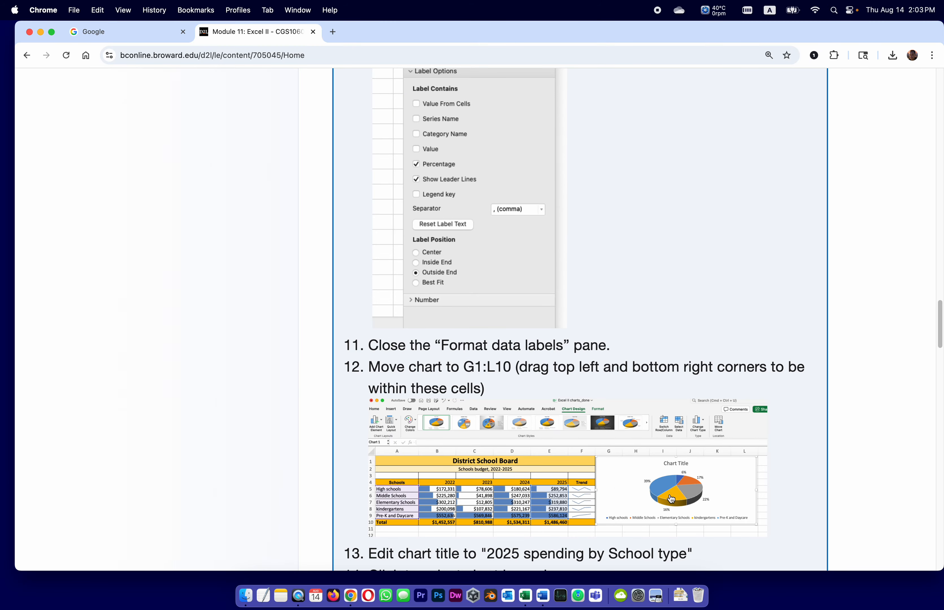
{"action": "scroll", "coordinate": [530, 432], "scroll_direction": "down", "scroll_amount": 5}
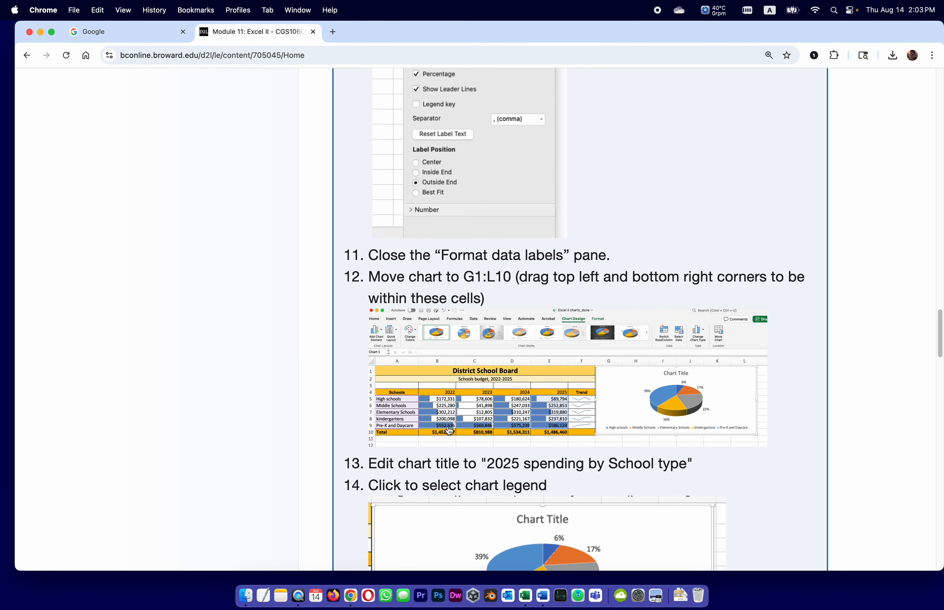
{"action": "left_click", "coordinate": [490, 465]}
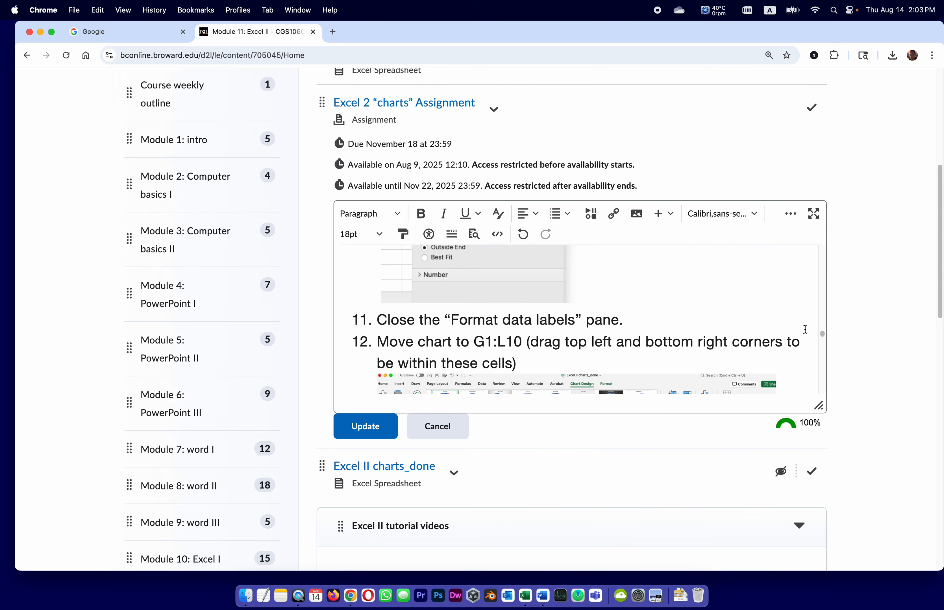
{"action": "scroll", "coordinate": [899, 290], "scroll_direction": "up", "scroll_amount": 10}
{"action": "left_click", "coordinate": [760, 98]}
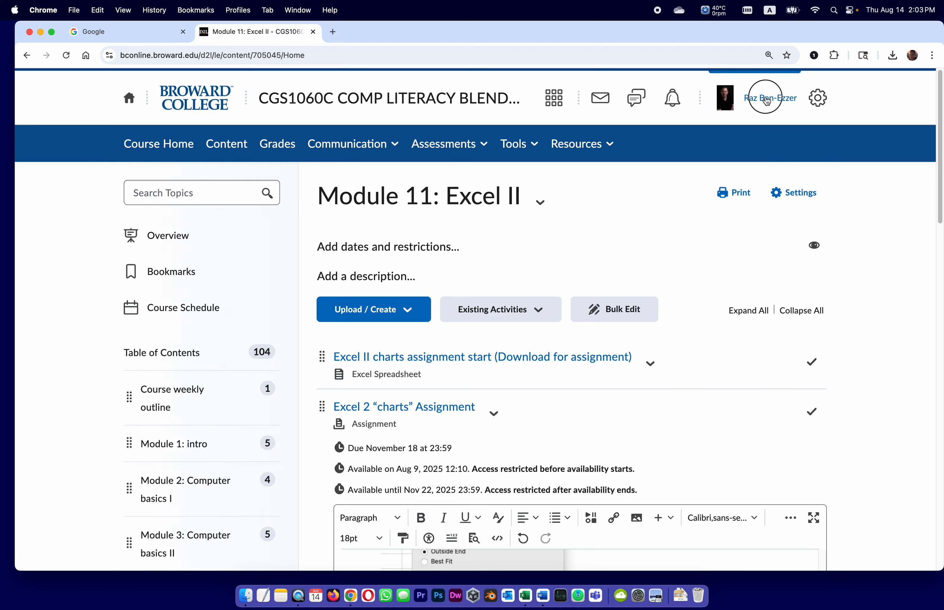
{"action": "left_click", "coordinate": [740, 145]}
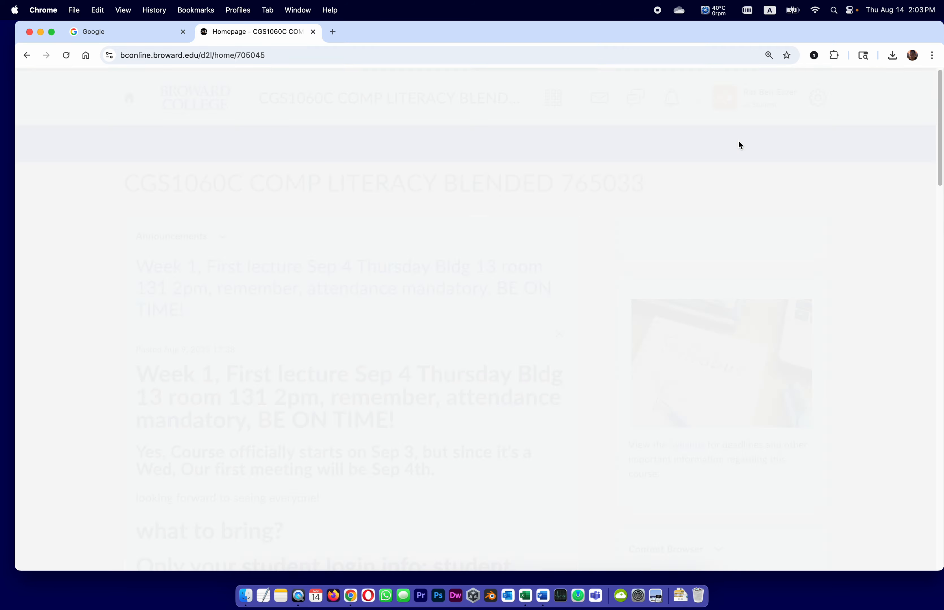
{"action": "left_click_drag", "start_coordinate": [940, 163], "coordinate": [939, 71]}
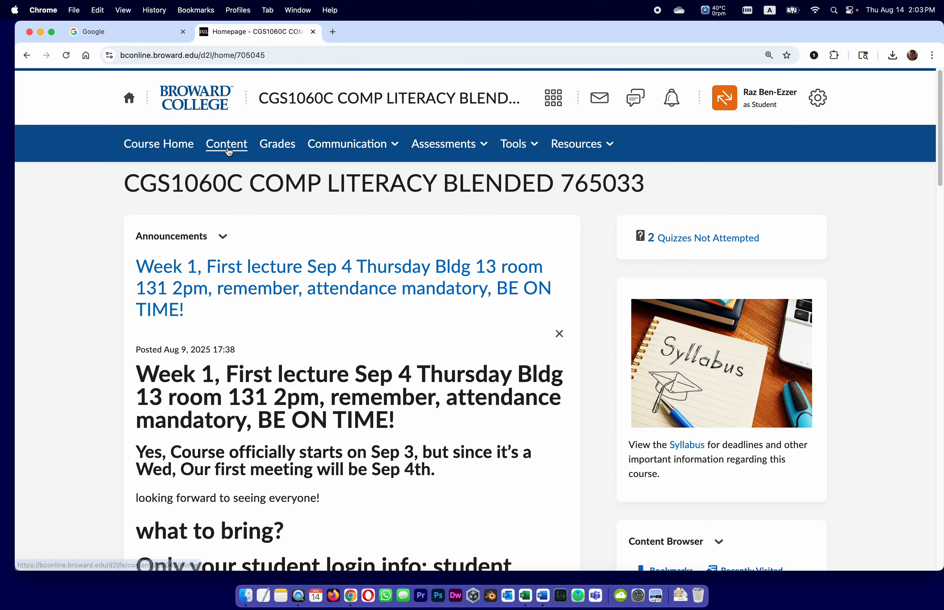
{"action": "left_click", "coordinate": [245, 150]}
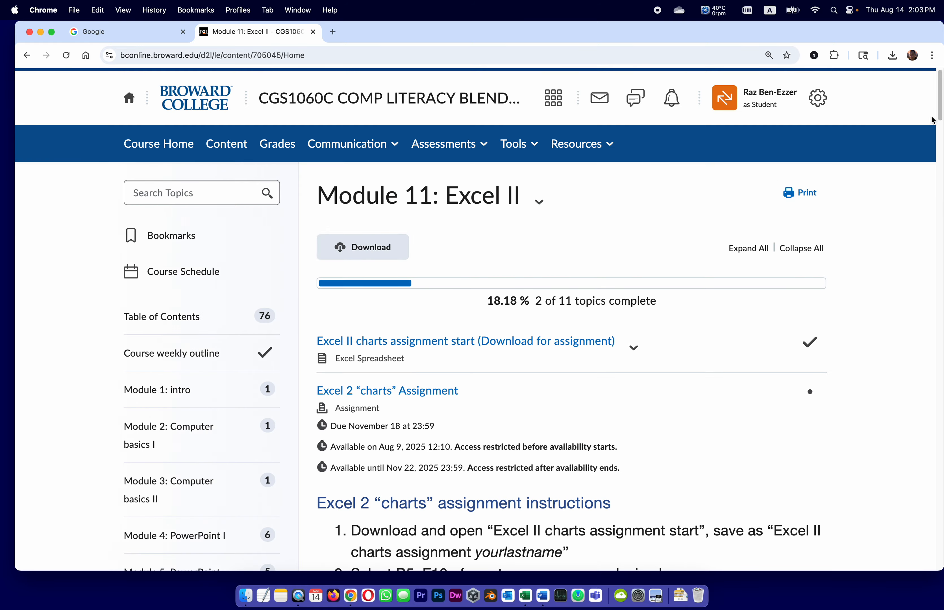
Copy the chart title text "2025 spending by School type" from instruction 13 and switch to Excel
{"action": "left_click_drag", "start_coordinate": [937, 105], "coordinate": [931, 362]}
{"action": "left_click_drag", "start_coordinate": [470, 387], "coordinate": [667, 387]}
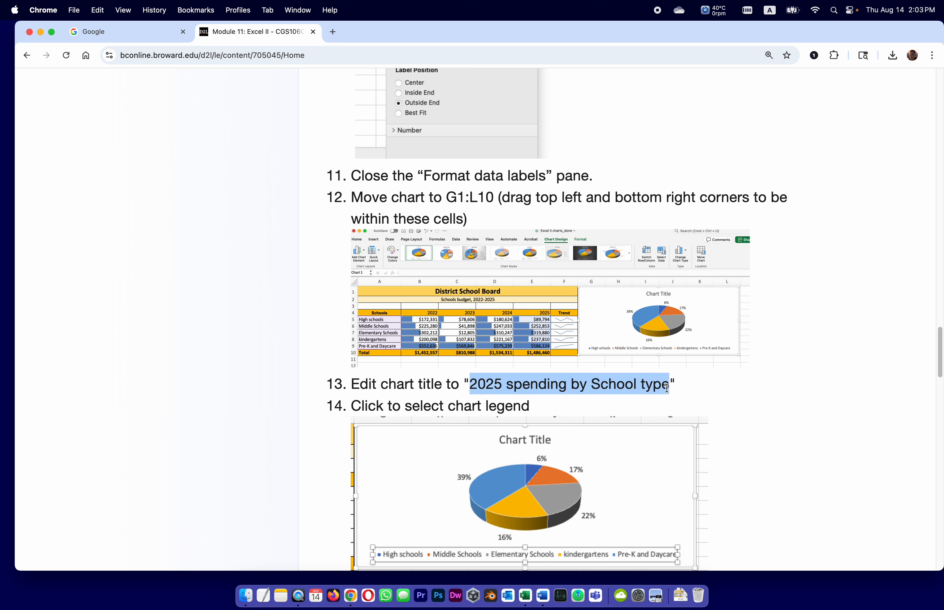
{"action": "key", "text": "super+c"}
{"action": "left_click", "coordinate": [525, 595]}
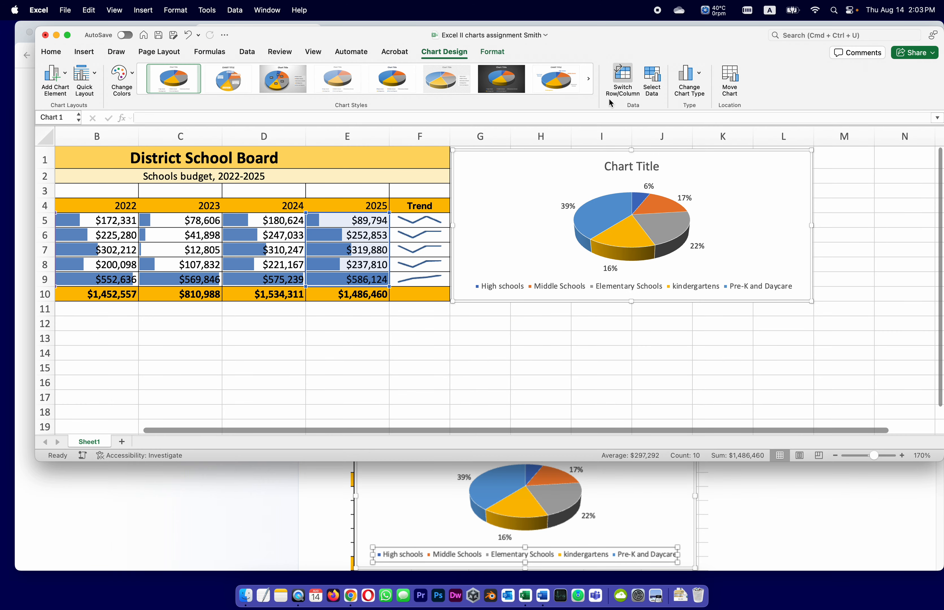
Try to clear the pie chart's placeholder title and enter the copied text "2025 spending by School type"
{"action": "double_click", "coordinate": [638, 165]}
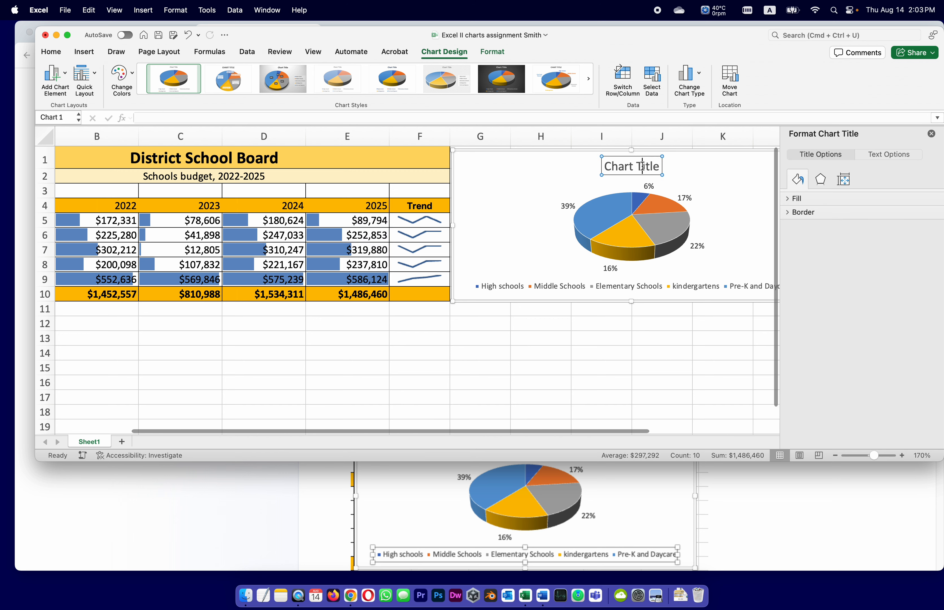
{"action": "triple_click", "coordinate": [643, 166]}
{"action": "key", "text": "BackSpace"}
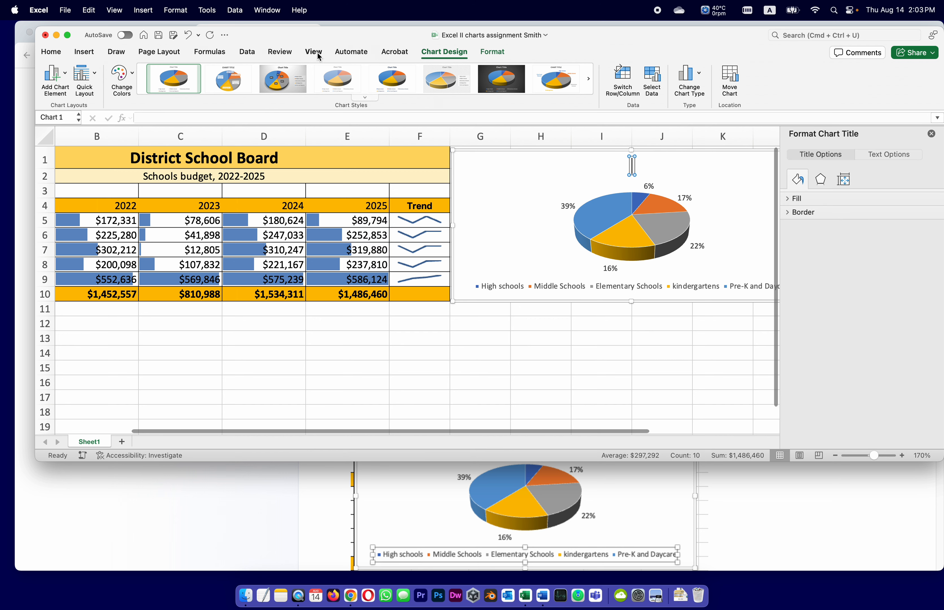
{"action": "left_click", "coordinate": [219, 118]}
{"action": "key", "text": "super+v"}
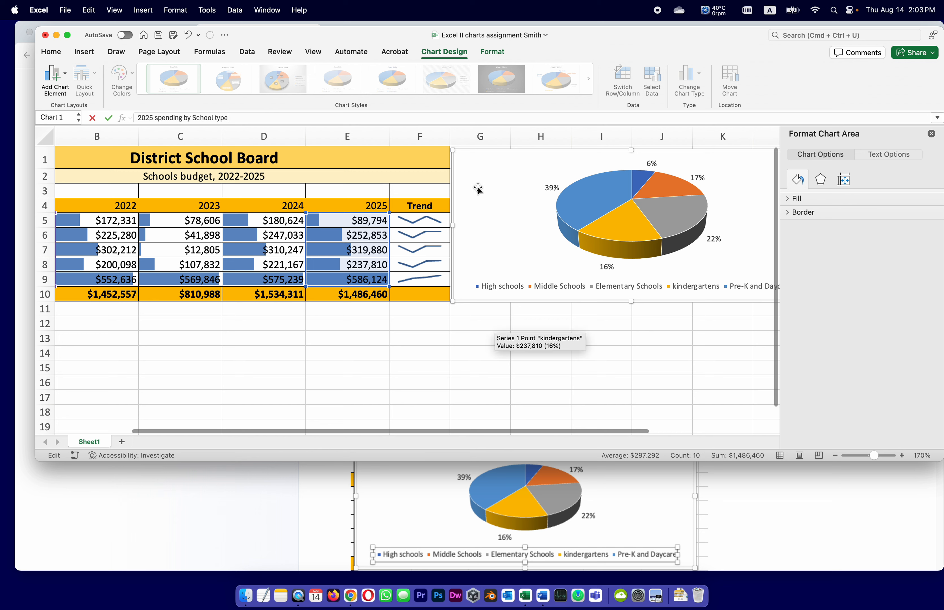
{"action": "key", "text": "Escape"}
{"action": "left_click", "coordinate": [676, 344]}
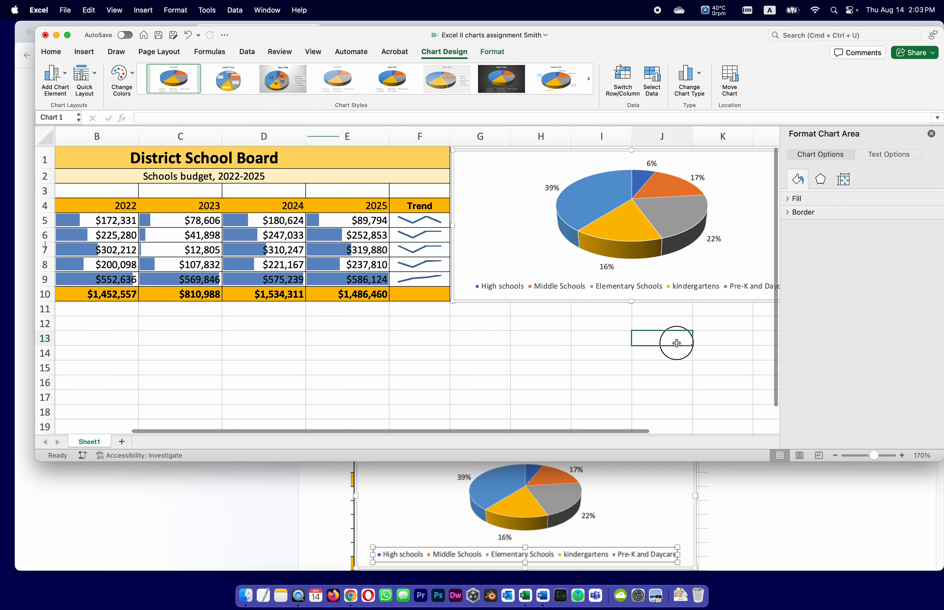
Undo the deletion of the pie chart's title and its placeholder text
{"action": "left_click", "coordinate": [778, 255]}
{"action": "left_click", "coordinate": [621, 387]}
{"action": "key", "text": "super+z"}
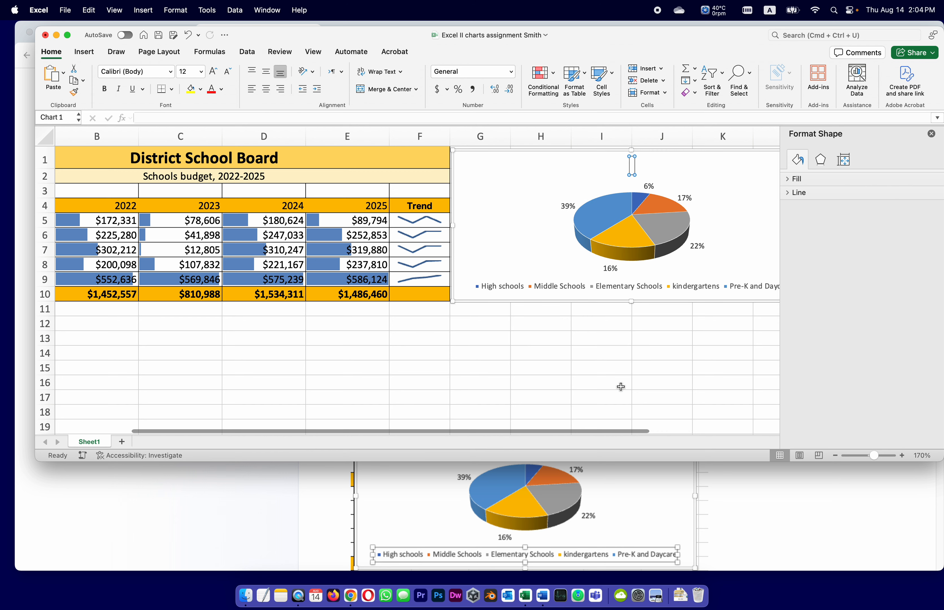
{"action": "key", "text": "super+z"}
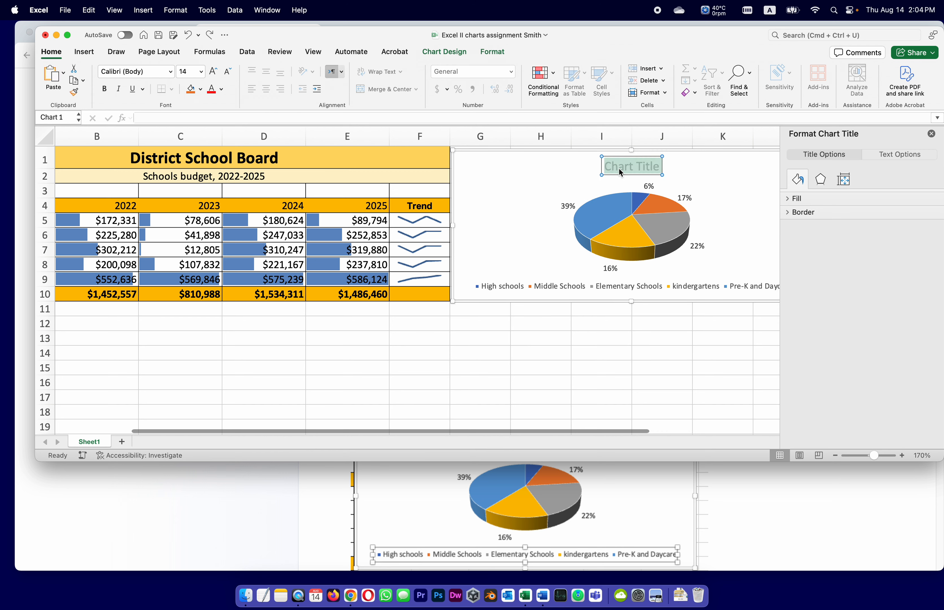
Replace the pie chart's placeholder title with the copied text "2025 spending by School type"
{"action": "left_click", "coordinate": [628, 167]}
{"action": "key", "text": "super+a"}
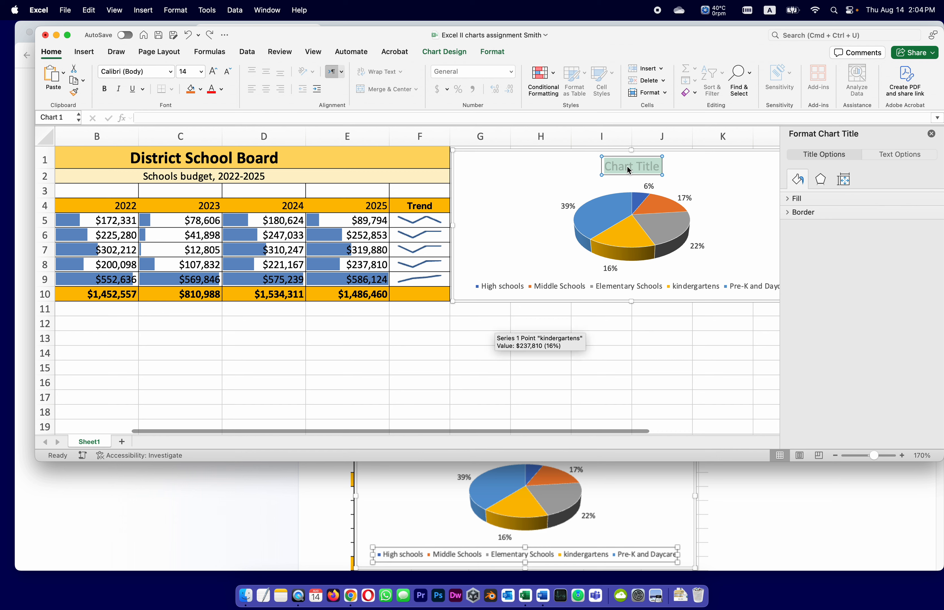
{"action": "key", "text": "super+v"}
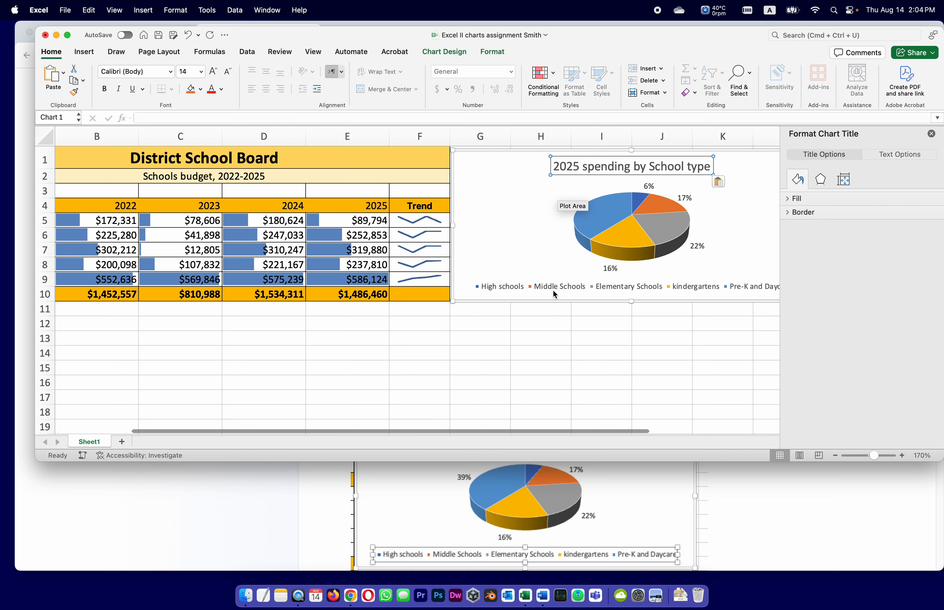
{"action": "left_click", "coordinate": [651, 349]}
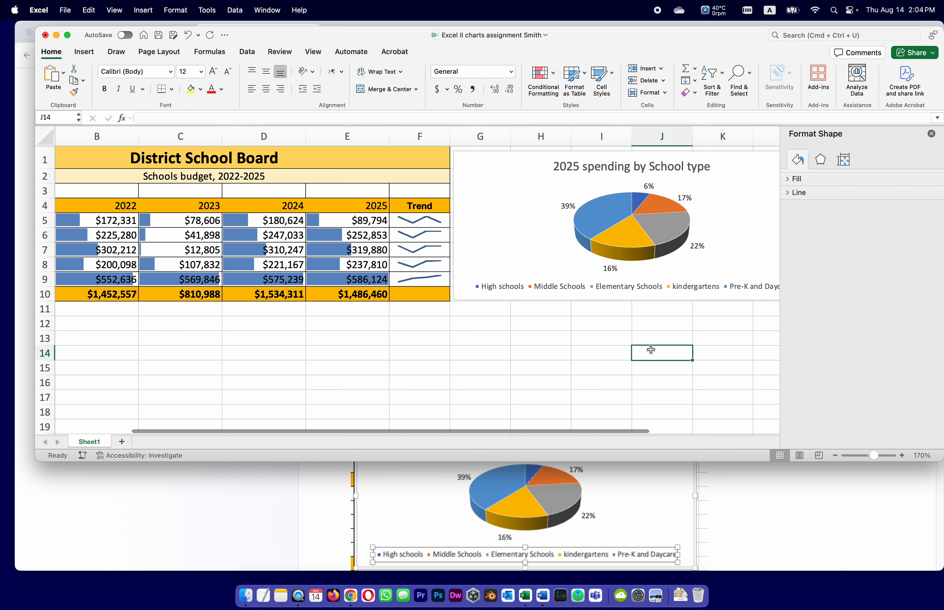
Close the formatting pane and save the workbook
{"action": "left_click", "coordinate": [931, 133]}
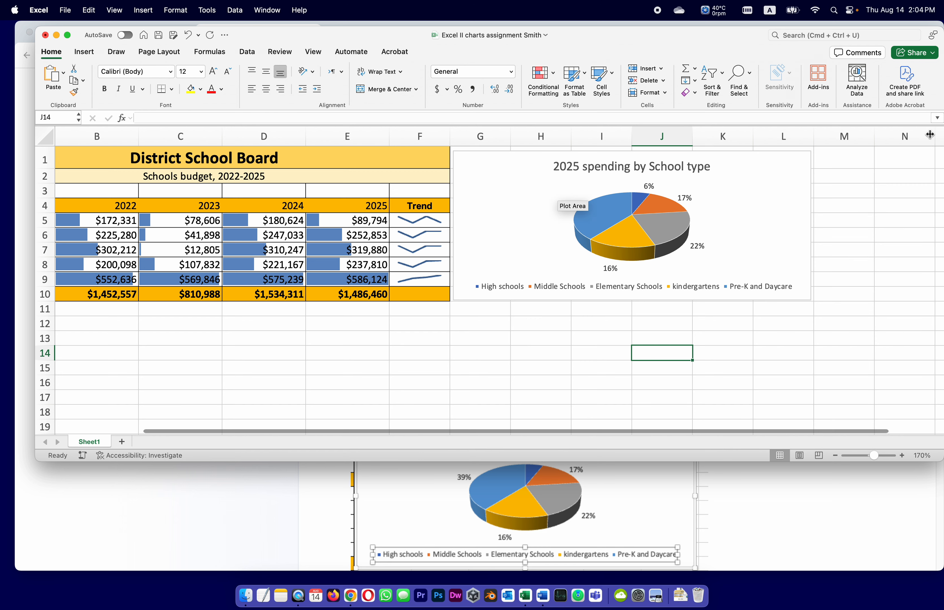
{"action": "left_click", "coordinate": [872, 340]}
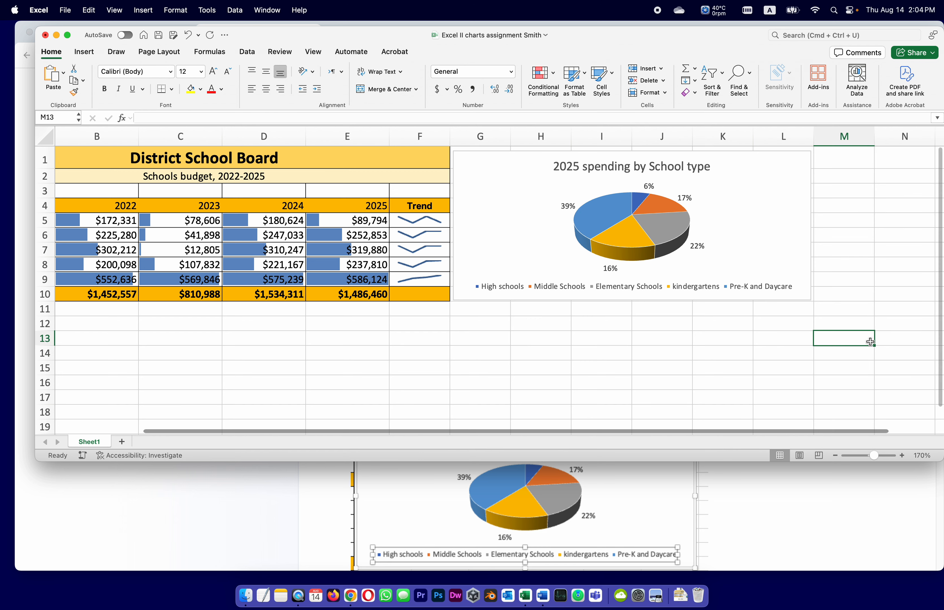
{"action": "key", "text": "super+s"}
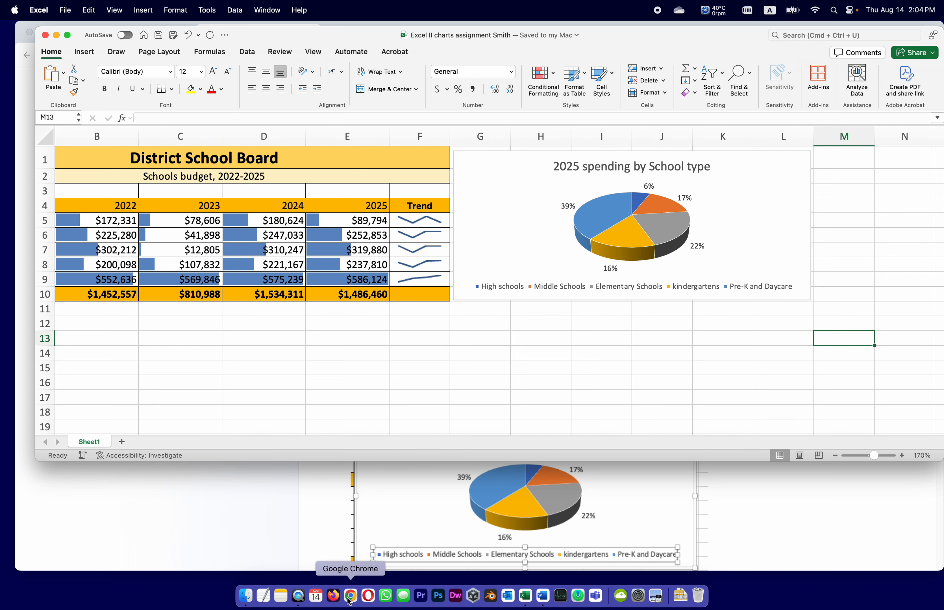